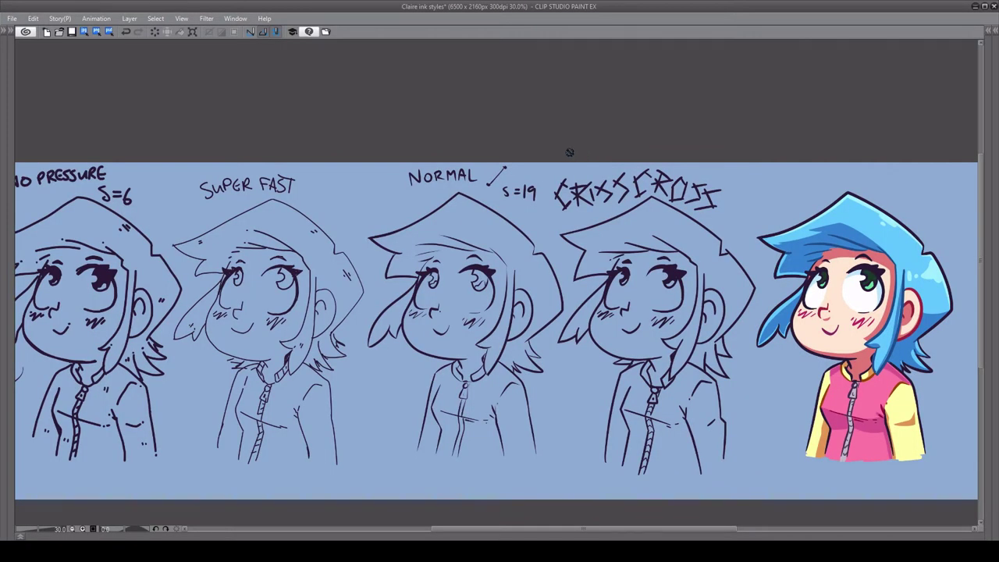
Step: Compare the line quality of the inked character versions, from No Pressure through Super Fast, Normal and Criss Cross, closing in on Normal
{"action": "scroll", "coordinate": [359, 323], "scroll_direction": "down", "scroll_amount": 2}
{"action": "left_click_drag", "start_coordinate": [350, 337], "coordinate": [403, 346]}
{"action": "scroll", "coordinate": [304, 397], "scroll_direction": "up", "scroll_amount": 1}
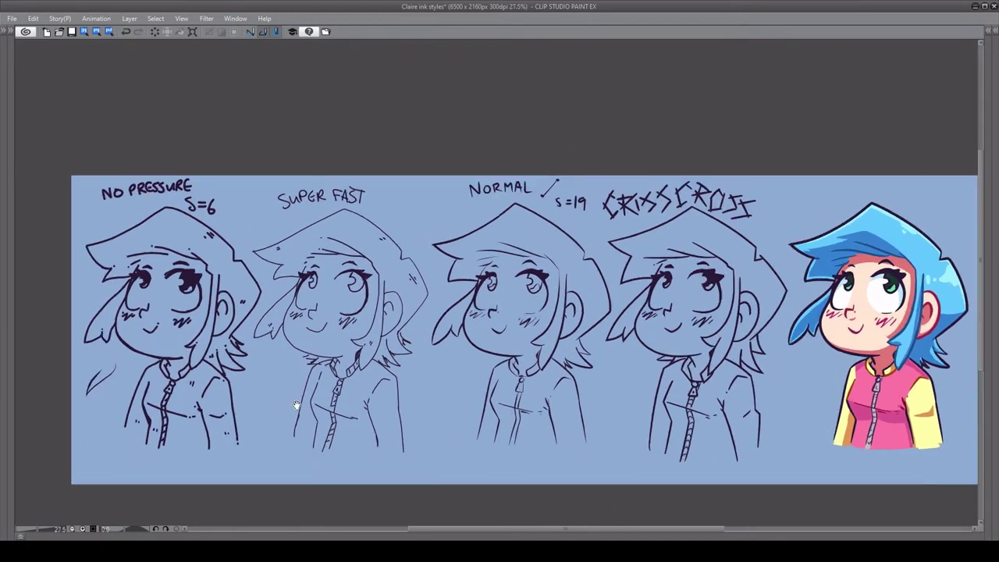
{"action": "scroll", "coordinate": [361, 394], "scroll_direction": "up", "scroll_amount": 2}
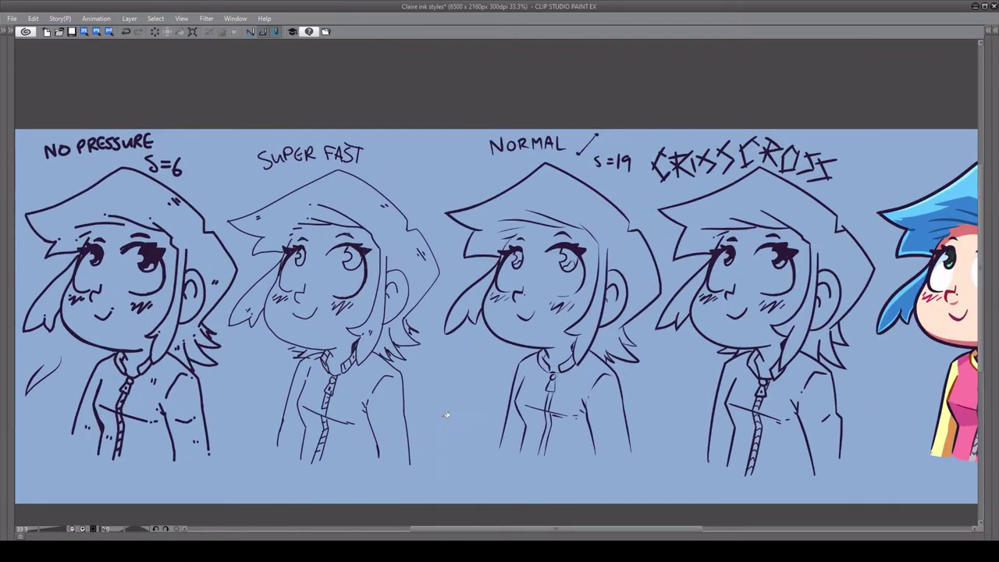
{"action": "scroll", "coordinate": [442, 417], "scroll_direction": "up", "scroll_amount": 3}
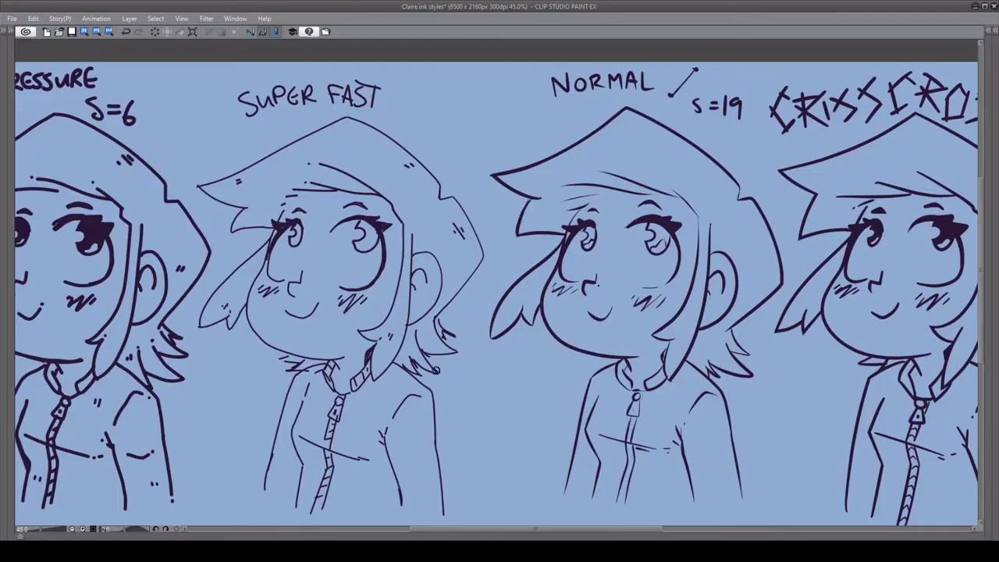
{"action": "scroll", "coordinate": [602, 346], "scroll_direction": "down", "scroll_amount": 1}
{"action": "left_click_drag", "start_coordinate": [602, 346], "coordinate": [528, 330]}
{"action": "scroll", "coordinate": [539, 328], "scroll_direction": "up", "scroll_amount": 2}
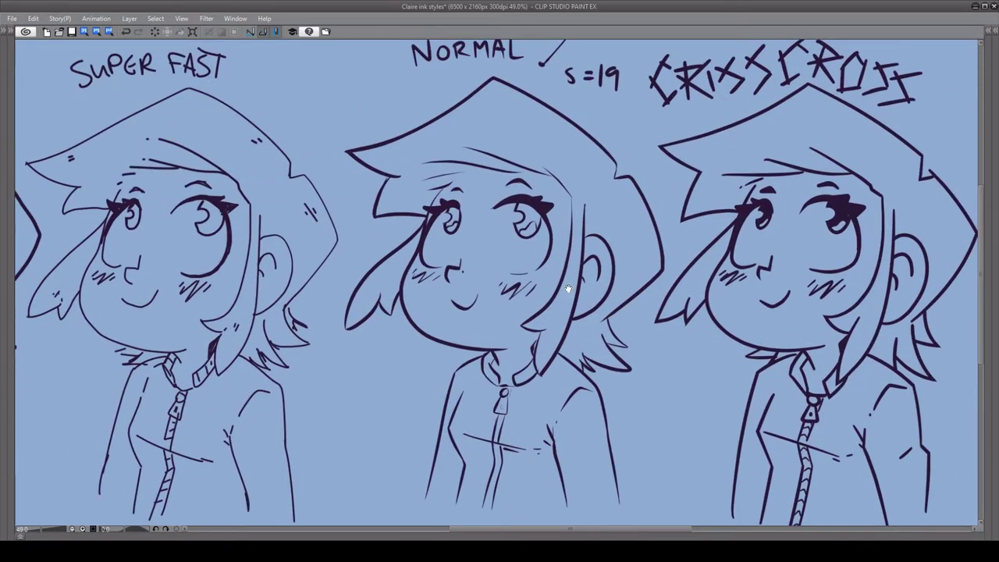
{"action": "left_click_drag", "start_coordinate": [568, 284], "coordinate": [589, 350]}
{"action": "scroll", "coordinate": [564, 289], "scroll_direction": "up", "scroll_amount": 2}
{"action": "left_click_drag", "start_coordinate": [496, 136], "coordinate": [508, 161]}
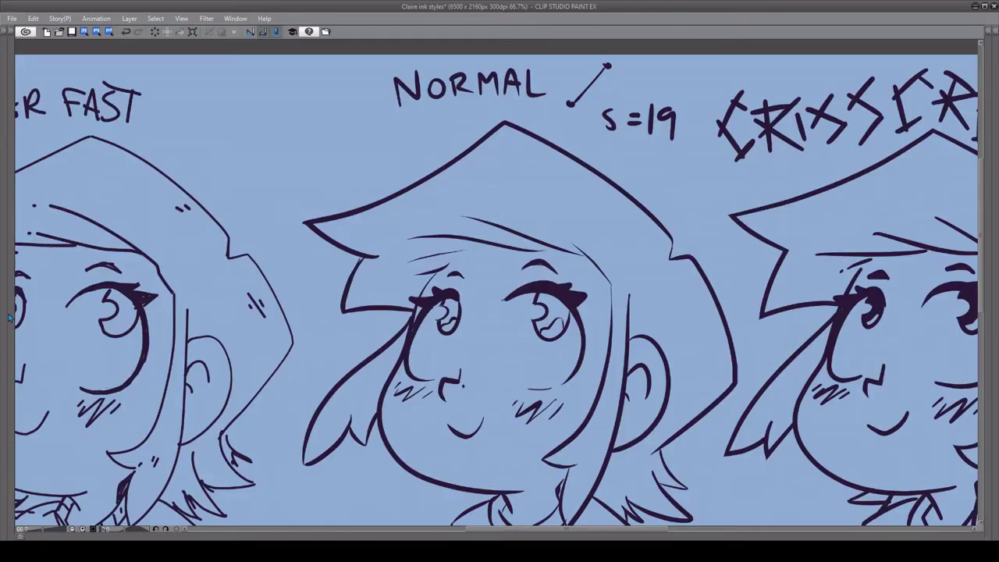
{"action": "key", "text": "Tab"}
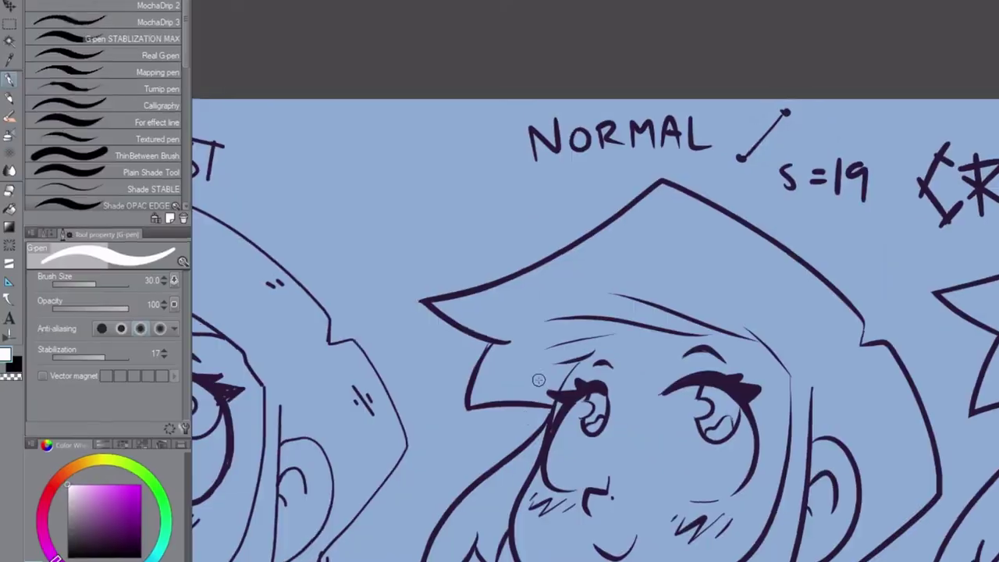
{"action": "mouse_move", "coordinate": [648, 437]}
{"action": "left_mouse_down"}
{"action": "mouse_move", "coordinate": [627, 446]}
{"action": "mouse_move", "coordinate": [591, 239]}
{"action": "left_mouse_up"}
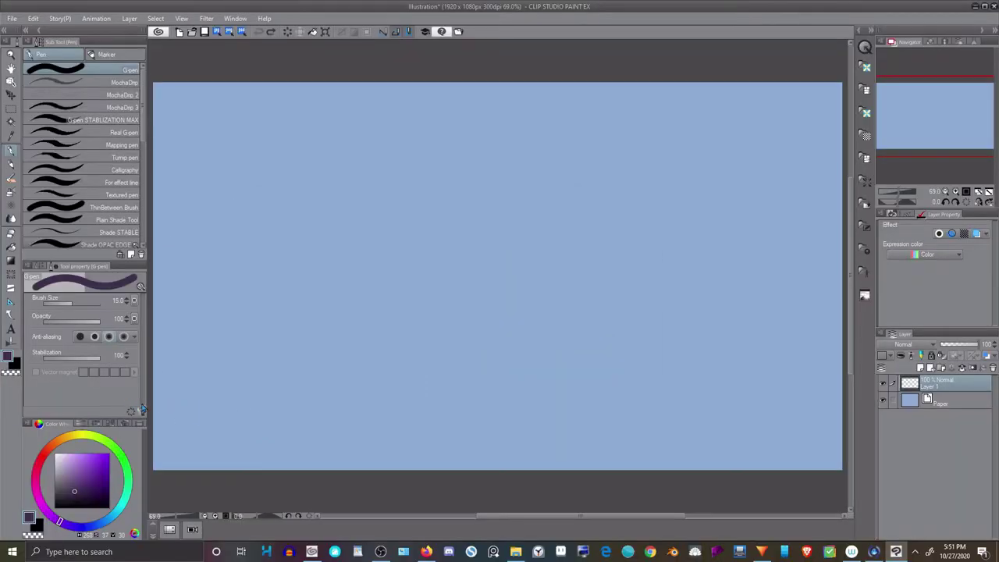
Step: Set the G-pen's stabilization to 100 in its detailed correction settings and choose the second speed-based stabilization mode
{"action": "left_click", "coordinate": [141, 413]}
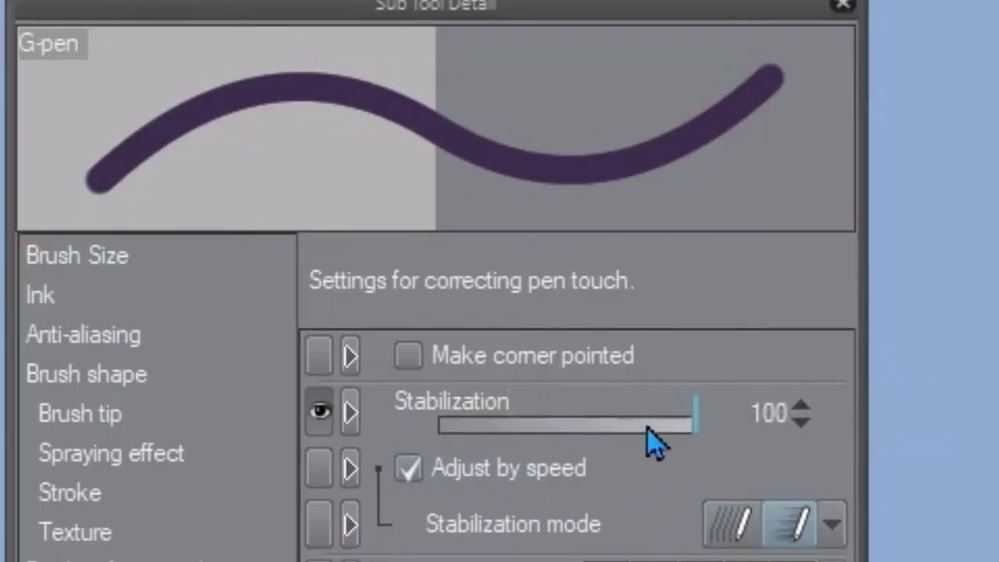
{"action": "left_click_drag", "start_coordinate": [648, 427], "coordinate": [695, 429]}
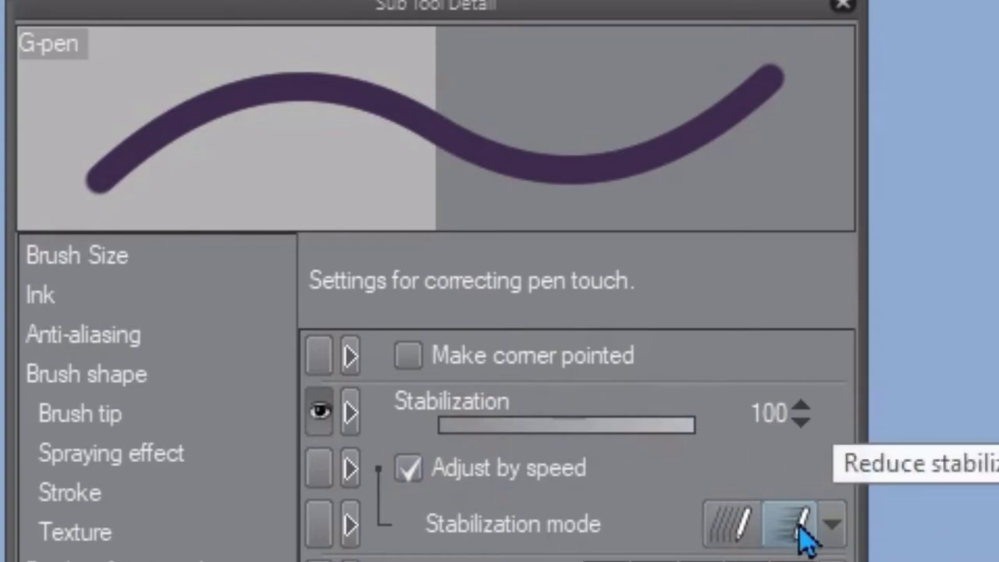
{"action": "left_click", "coordinate": [754, 531]}
{"action": "left_click", "coordinate": [792, 531]}
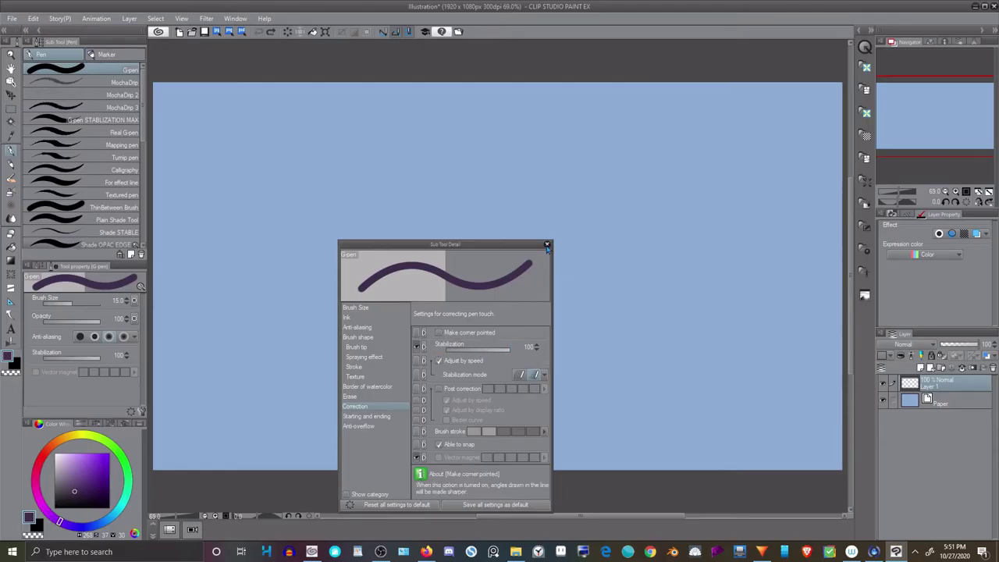
{"action": "left_click", "coordinate": [546, 245]}
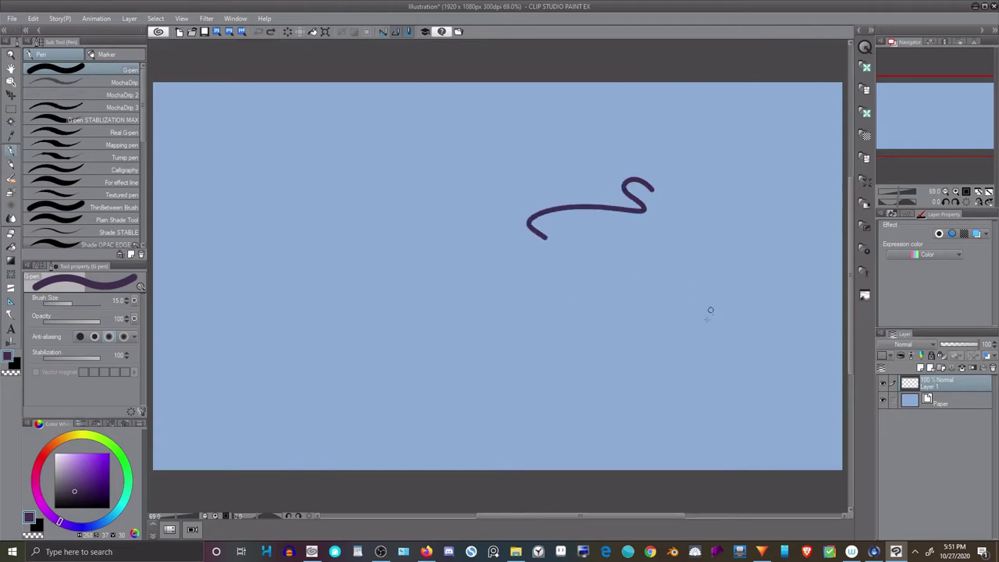
Step: Test the G-pen with freehand scribbles across the canvas at stabilization 100 and 43, undoing each scribble
{"action": "left_click_drag", "start_coordinate": [588, 352], "coordinate": [281, 362]}
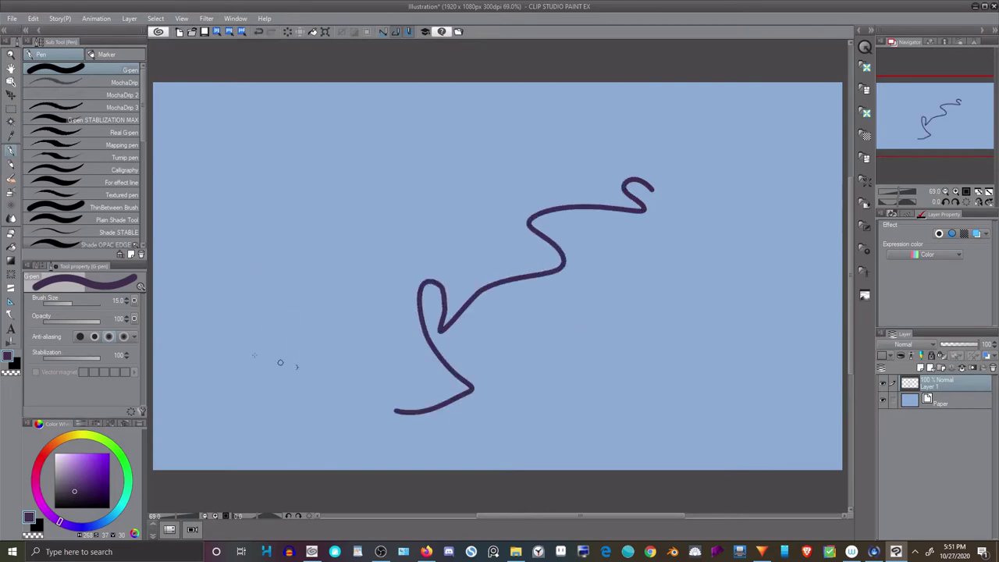
{"action": "key", "text": "ctrl+z"}
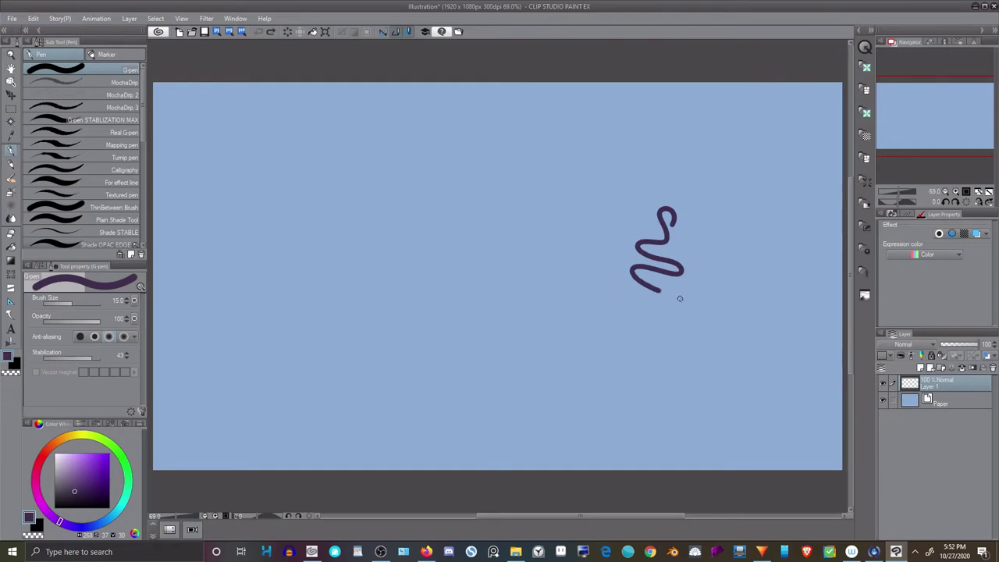
{"action": "mouse_move", "coordinate": [447, 274]}
{"action": "left_mouse_down"}
{"action": "mouse_move", "coordinate": [539, 385]}
{"action": "mouse_move", "coordinate": [384, 407]}
{"action": "mouse_move", "coordinate": [248, 117]}
{"action": "left_mouse_up"}
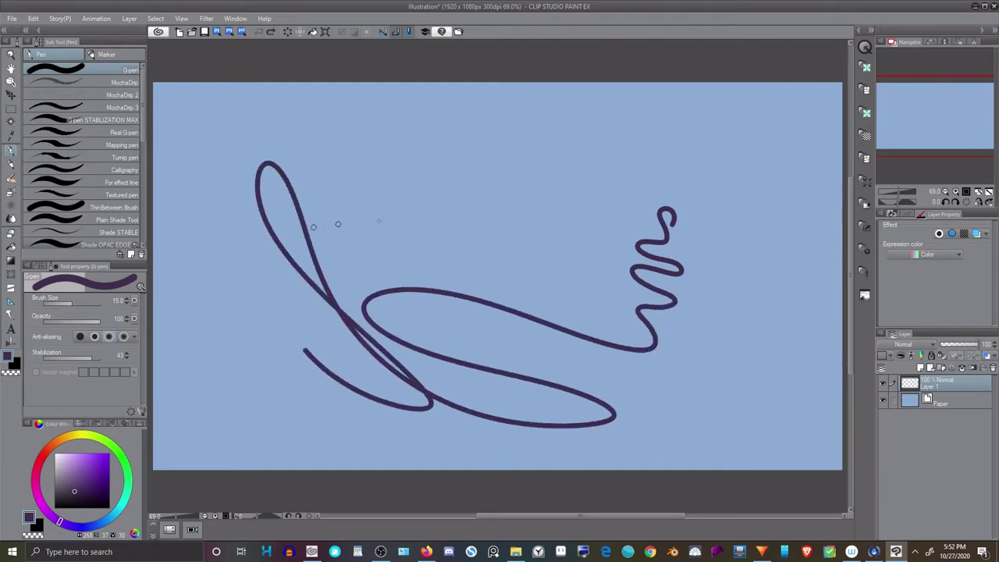
{"action": "mouse_move", "coordinate": [338, 224]}
{"action": "left_mouse_down"}
{"action": "mouse_move", "coordinate": [310, 143]}
{"action": "mouse_move", "coordinate": [776, 330]}
{"action": "mouse_move", "coordinate": [263, 370]}
{"action": "mouse_move", "coordinate": [268, 390]}
{"action": "left_mouse_up"}
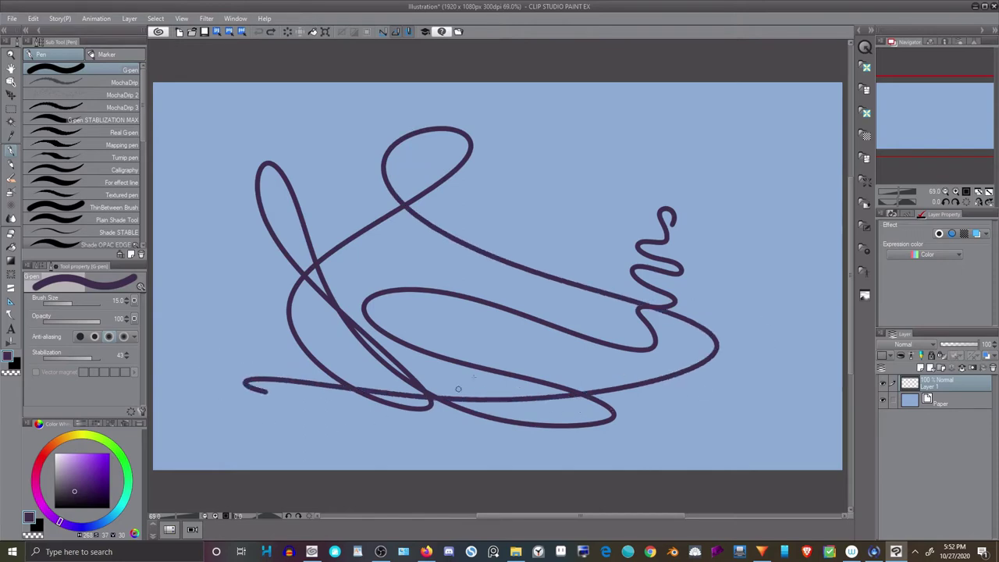
{"action": "left_click_drag", "start_coordinate": [458, 389], "coordinate": [397, 370]}
{"action": "key", "text": "ctrl+z"}
Step: Lower the G-pen's stabilization to 1 and draw a wavy test line beneath the scribbles
{"action": "left_click", "coordinate": [141, 412]}
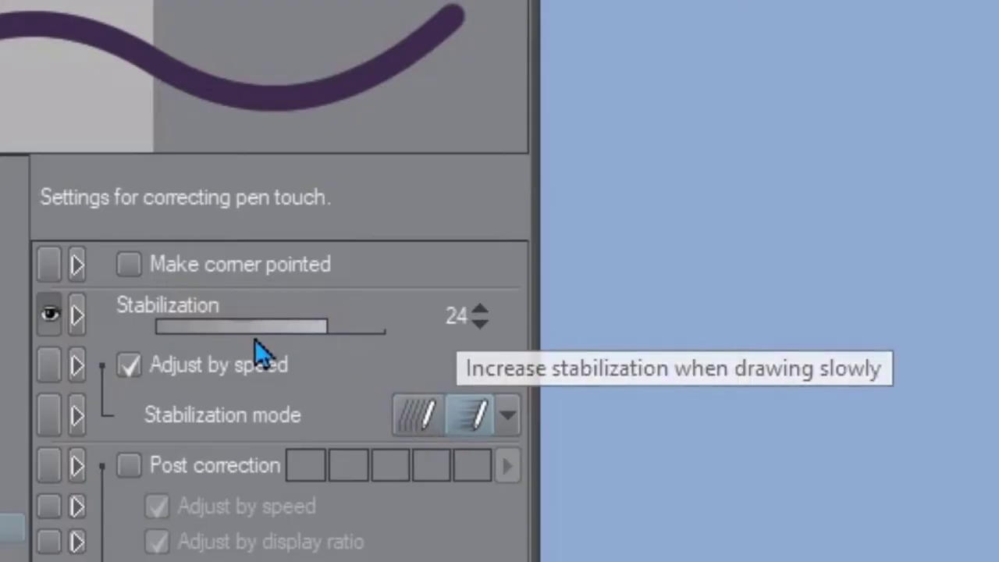
{"action": "left_click", "coordinate": [201, 326]}
{"action": "left_click", "coordinate": [411, 410]}
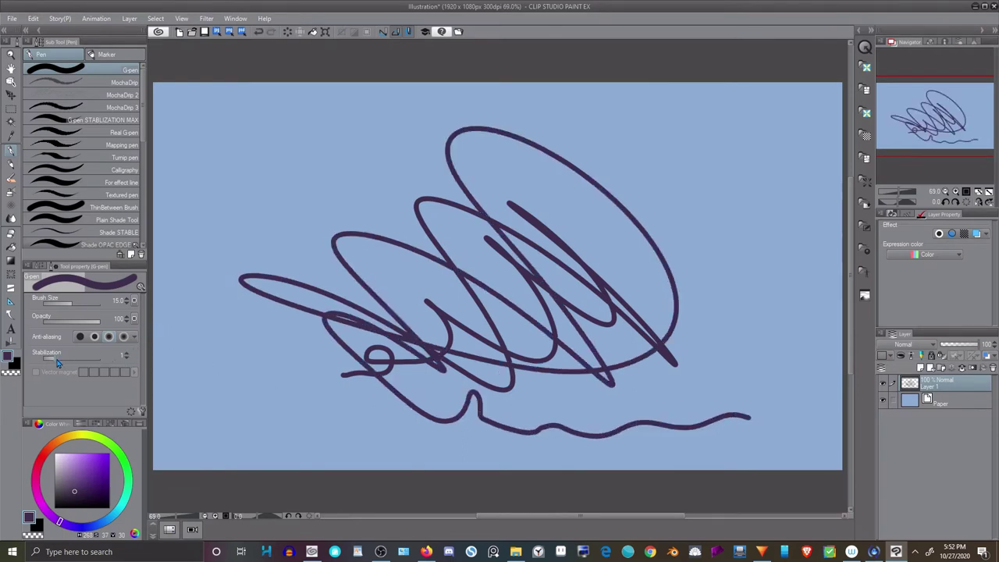
{"action": "left_click_drag", "start_coordinate": [478, 429], "coordinate": [808, 416]}
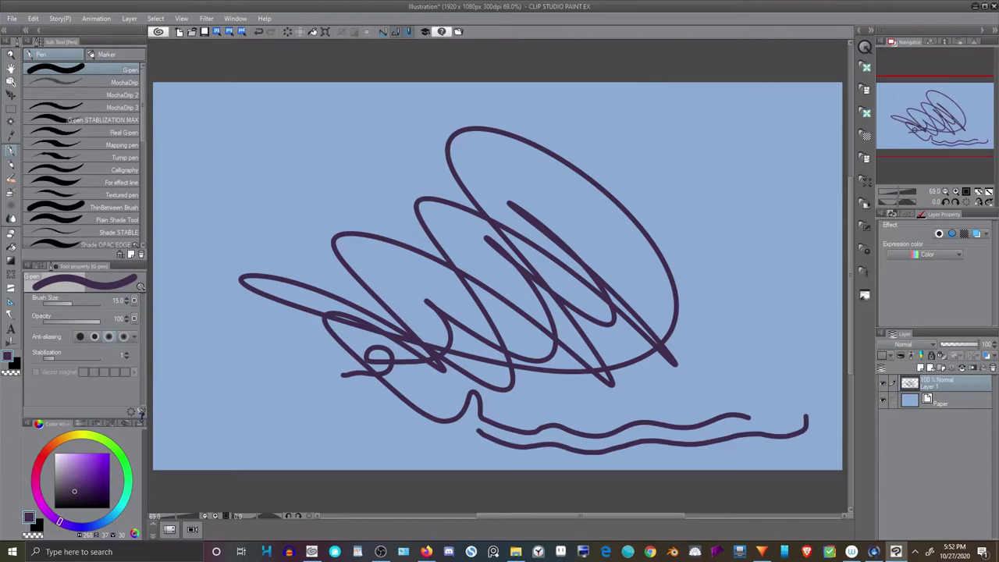
{"action": "left_click", "coordinate": [141, 411]}
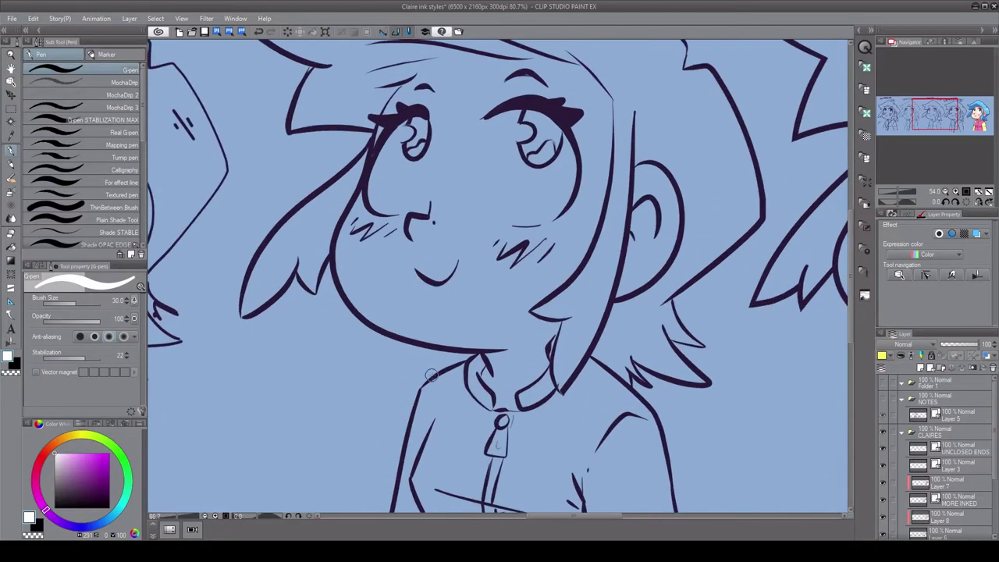
Step: Inspect the line ends and line weights of the Normal and Criss Cross drawings up close, sampling the dark purple ink colour
{"action": "scroll", "coordinate": [515, 351], "scroll_direction": "up", "scroll_amount": 6}
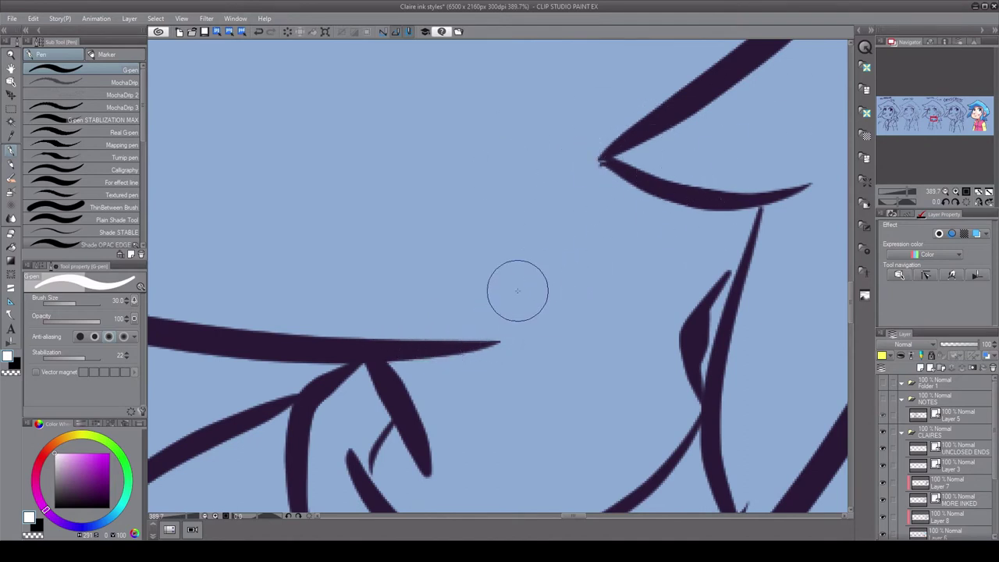
{"action": "scroll", "coordinate": [432, 349], "scroll_direction": "down", "scroll_amount": 4}
{"action": "left_click_drag", "start_coordinate": [312, 270], "coordinate": [473, 346]}
{"action": "left_click_drag", "start_coordinate": [390, 260], "coordinate": [458, 341]}
{"action": "scroll", "coordinate": [500, 378], "scroll_direction": "up", "scroll_amount": 2}
{"action": "scroll", "coordinate": [463, 358], "scroll_direction": "up", "scroll_amount": 1}
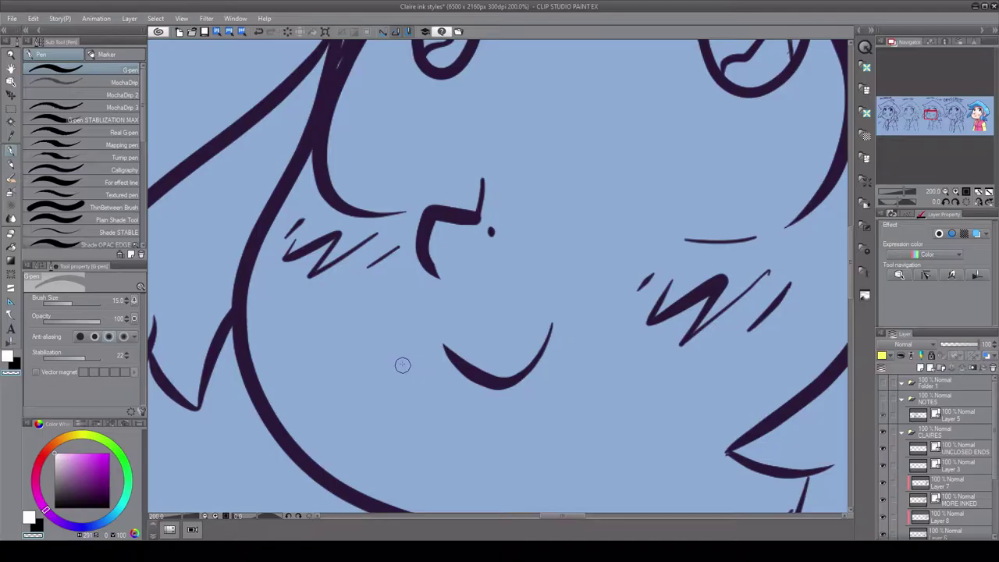
{"action": "left_click", "coordinate": [250, 360], "text": "alt"}
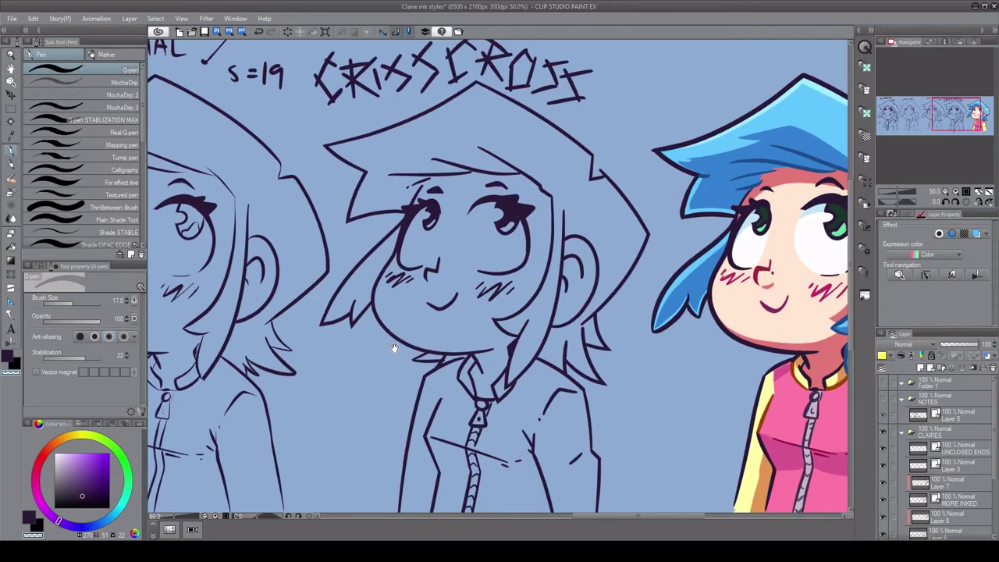
{"action": "left_click_drag", "start_coordinate": [449, 285], "coordinate": [445, 317]}
{"action": "scroll", "coordinate": [447, 309], "scroll_direction": "up", "scroll_amount": 2}
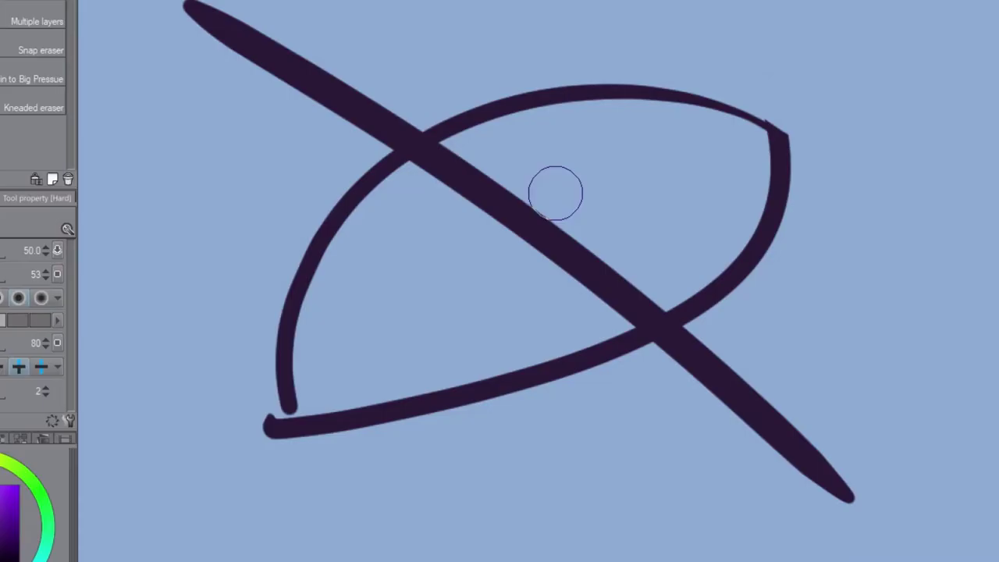
Step: Erase the section of the diagonal vector line inside the leaf-shaped outline, cutting it at the crossings
{"action": "left_click_drag", "start_coordinate": [569, 196], "coordinate": [421, 357]}
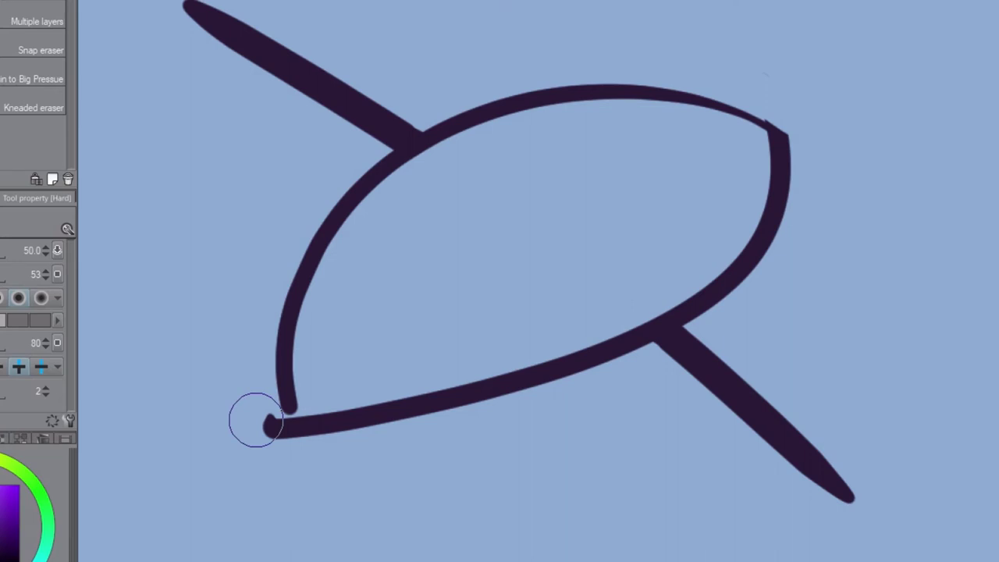
{"action": "key", "text": "y"}
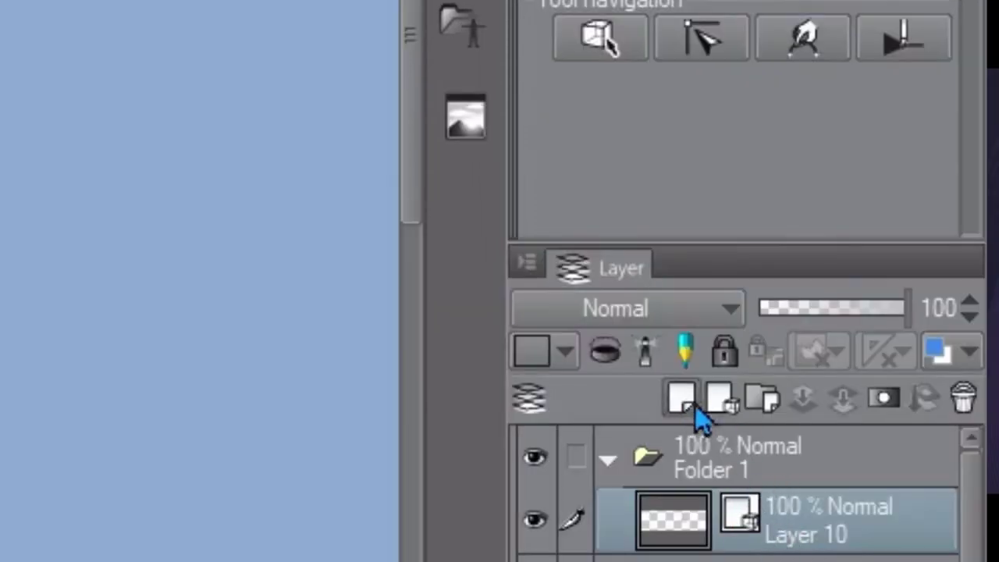
Step: Add a raster layer above Layer 10, then return to Layer 10 and pinch the leaf shape's lower vector line
{"action": "left_click", "coordinate": [683, 400]}
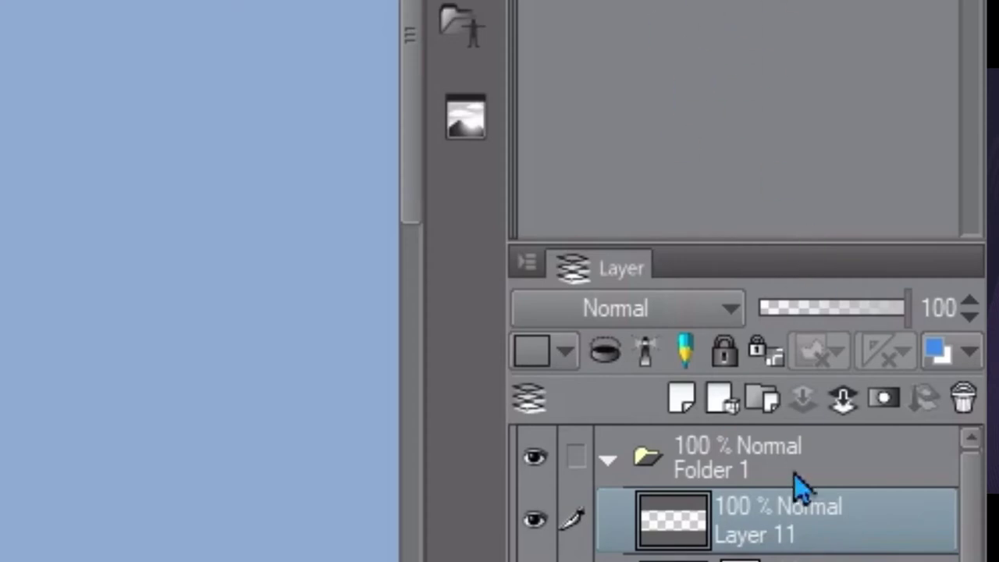
{"action": "left_click", "coordinate": [777, 558]}
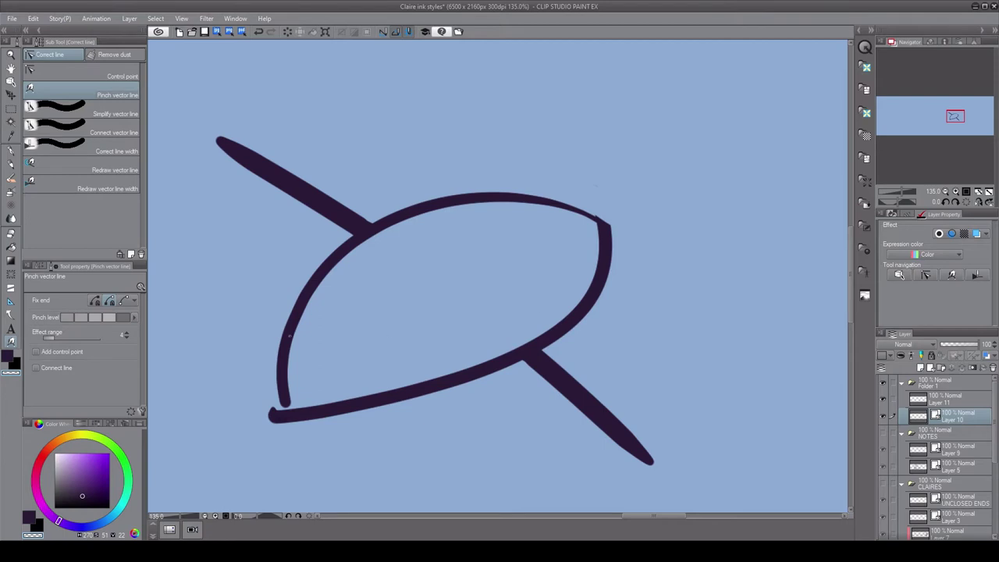
{"action": "mouse_move", "coordinate": [311, 410]}
{"action": "left_mouse_down"}
{"action": "mouse_move", "coordinate": [398, 268]}
{"action": "mouse_move", "coordinate": [453, 451]}
{"action": "mouse_move", "coordinate": [272, 296]}
{"action": "mouse_move", "coordinate": [348, 366]}
{"action": "mouse_move", "coordinate": [344, 422]}
{"action": "mouse_move", "coordinate": [468, 370]}
{"action": "left_mouse_up"}
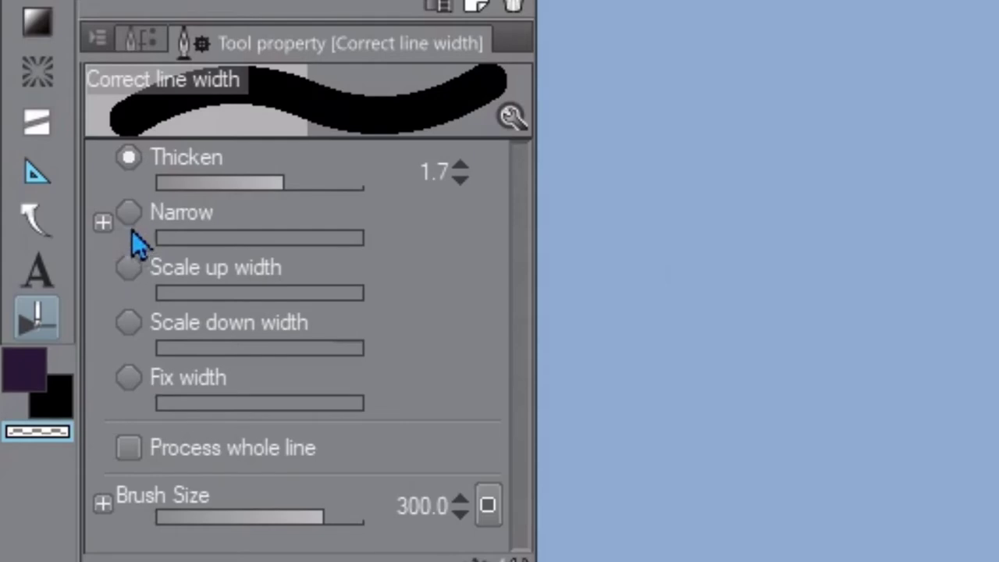
Step: Set Correct line width to Narrow 1.5 with brush size 400 and thin the leaf shape and its diagonal lines
{"action": "left_click", "coordinate": [47, 313]}
{"action": "left_click", "coordinate": [43, 298]}
{"action": "left_click", "coordinate": [41, 313]}
{"action": "key", "text": "]"}
{"action": "mouse_move", "coordinate": [406, 176]}
{"action": "left_mouse_down"}
{"action": "mouse_move", "coordinate": [499, 241]}
{"action": "mouse_move", "coordinate": [357, 348]}
{"action": "left_mouse_up"}
{"action": "mouse_move", "coordinate": [284, 237]}
{"action": "left_mouse_down"}
{"action": "mouse_move", "coordinate": [381, 299]}
{"action": "mouse_move", "coordinate": [278, 256]}
{"action": "left_mouse_up"}
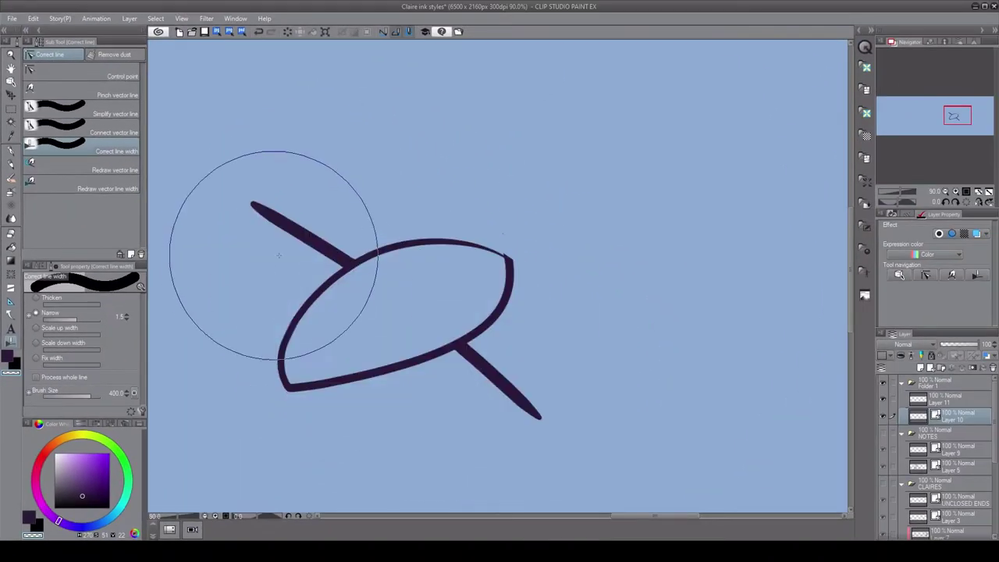
Step: Set the narrowing amount to 1.4 and the brush size to 250, and thin all the shape's lines
{"action": "left_click", "coordinate": [76, 320]}
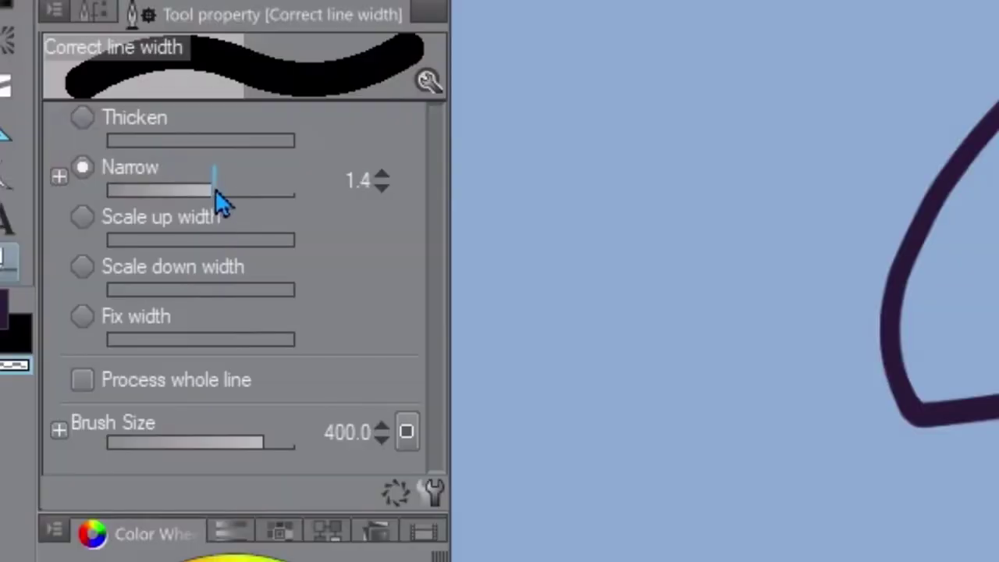
{"action": "key", "text": "["}
{"action": "key", "text": "["}
{"action": "mouse_move", "coordinate": [739, 0]}
{"action": "left_mouse_down"}
{"action": "mouse_move", "coordinate": [998, 0]}
{"action": "mouse_move", "coordinate": [859, 196]}
{"action": "left_mouse_up"}
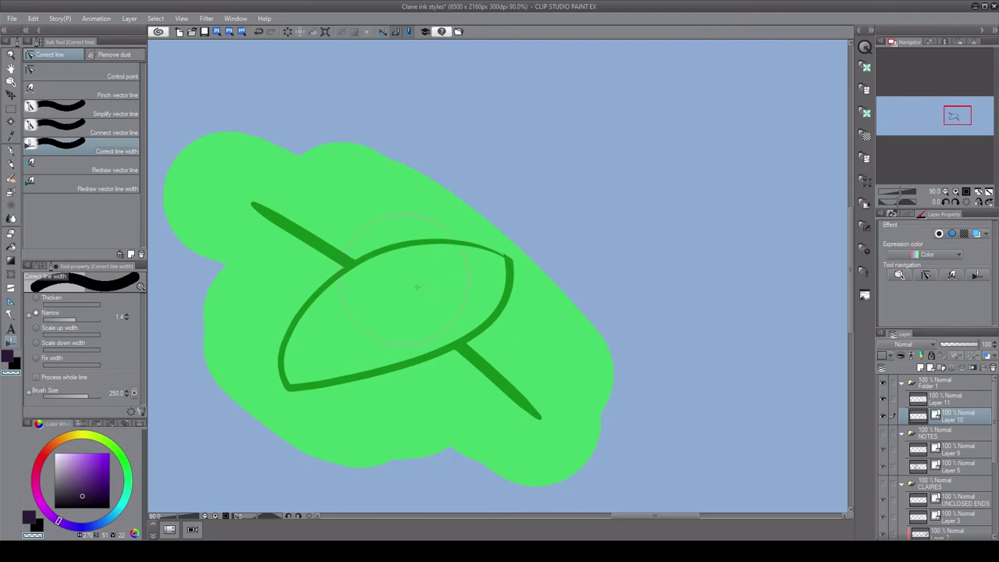
{"action": "left_click_drag", "start_coordinate": [417, 287], "coordinate": [263, 346]}
Step: Reduce the line-width brush size to 170 and narrow the leaf shape and diagonal lines again
{"action": "key", "text": "bracketleft"}
{"action": "key", "text": "bracketleft"}
{"action": "mouse_move", "coordinate": [257, 207]}
{"action": "left_mouse_down"}
{"action": "mouse_move", "coordinate": [411, 253]}
{"action": "mouse_move", "coordinate": [337, 363]}
{"action": "left_mouse_up"}
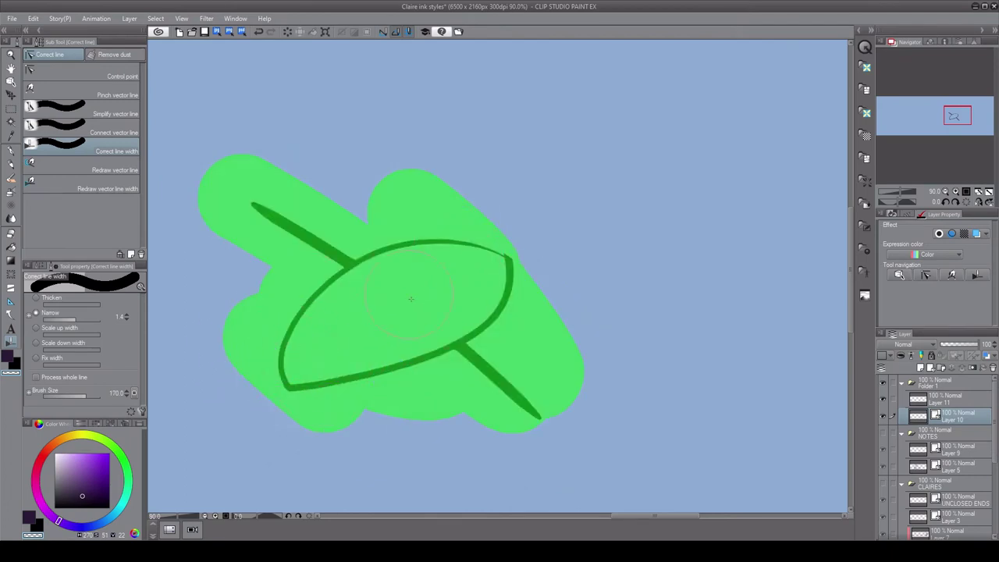
{"action": "left_click_drag", "start_coordinate": [410, 298], "coordinate": [357, 330]}
Step: Enlarge the line-width brush to 200 and make further narrowing passes over the leaf shape and diagonals
{"action": "key", "text": "bracketright"}
{"action": "left_click_drag", "start_coordinate": [281, 202], "coordinate": [377, 275]}
{"action": "left_click_drag", "start_coordinate": [450, 277], "coordinate": [442, 282]}
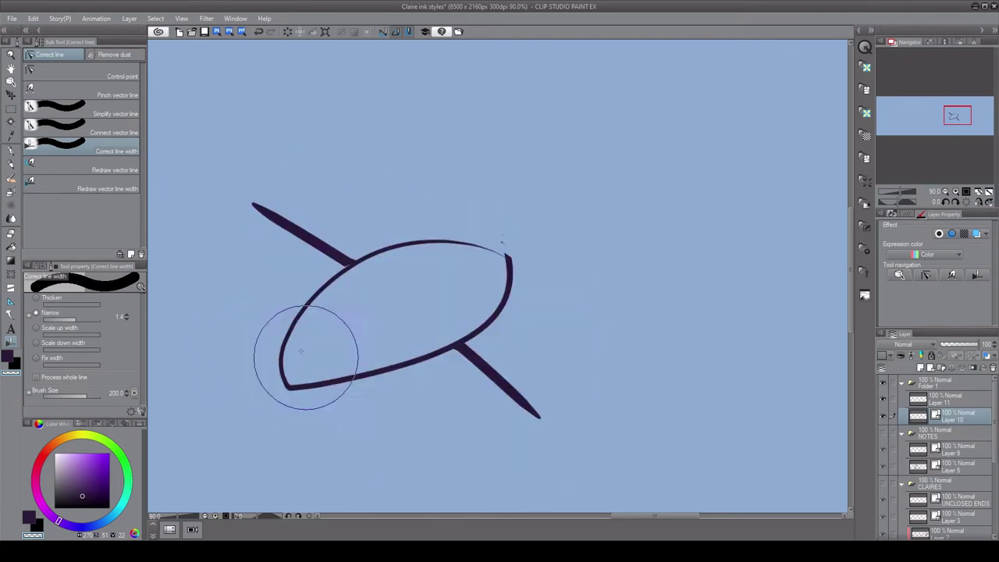
{"action": "mouse_move", "coordinate": [234, 189]}
{"action": "left_mouse_down"}
{"action": "mouse_move", "coordinate": [557, 442]}
{"action": "mouse_move", "coordinate": [335, 357]}
{"action": "mouse_move", "coordinate": [290, 367]}
{"action": "left_mouse_up"}
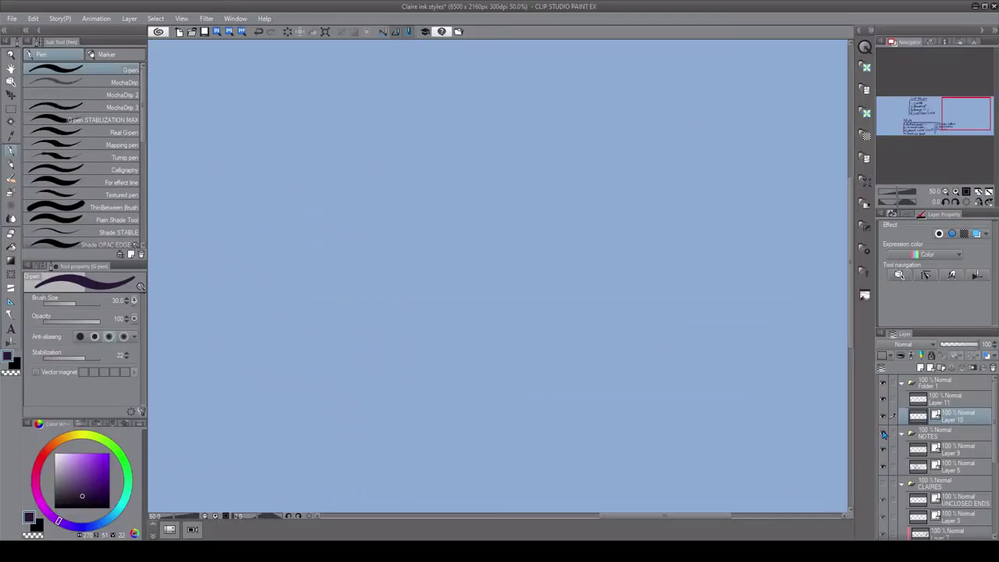
Step: Hide the NOTES layer folder
{"action": "left_click", "coordinate": [884, 433]}
{"action": "left_click", "coordinate": [884, 435]}
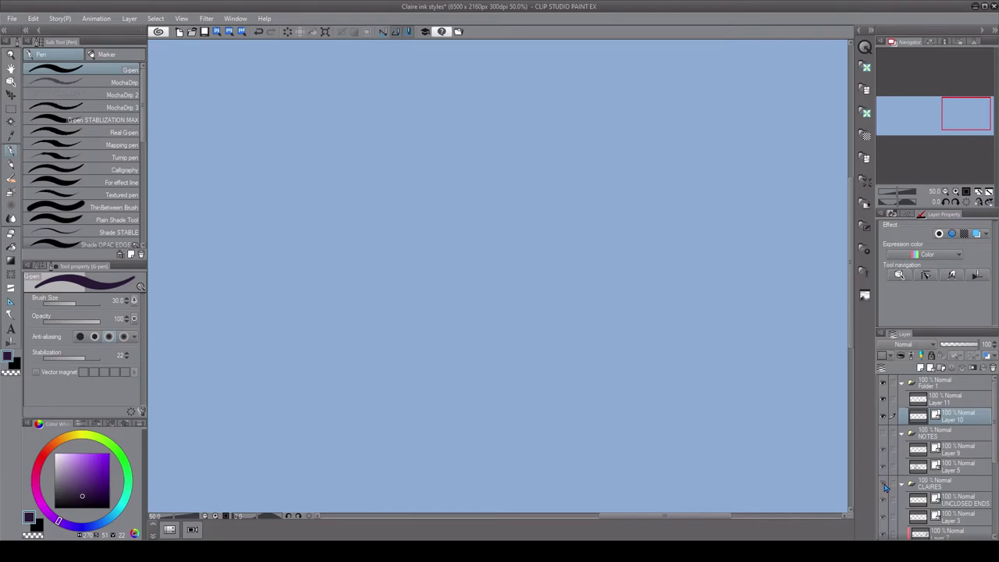
Step: Examine the CRISSCROSS character in the CLAIRES folder, hide that folder again and return to Layer 10
{"action": "left_click", "coordinate": [883, 484]}
{"action": "left_click", "coordinate": [929, 485]}
{"action": "scroll", "coordinate": [440, 312], "scroll_direction": "up", "scroll_amount": 2}
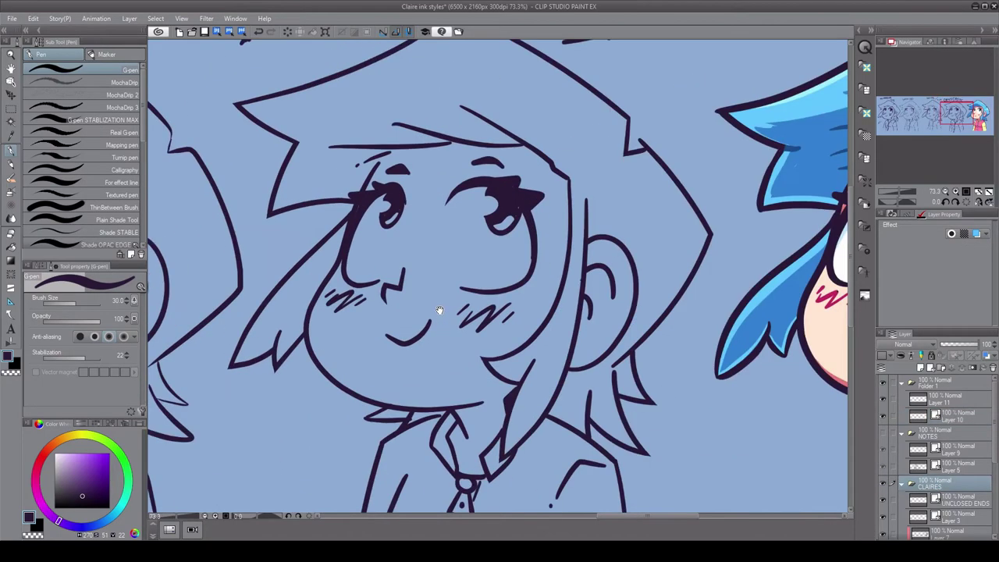
{"action": "scroll", "coordinate": [471, 343], "scroll_direction": "down", "scroll_amount": 1}
{"action": "left_click_drag", "start_coordinate": [495, 242], "coordinate": [510, 335]}
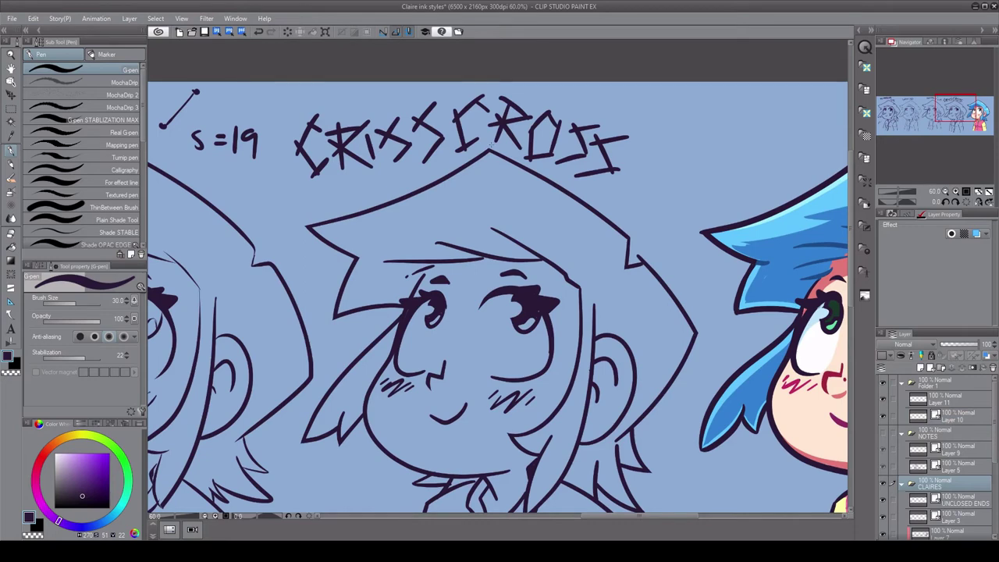
{"action": "left_click", "coordinate": [884, 484]}
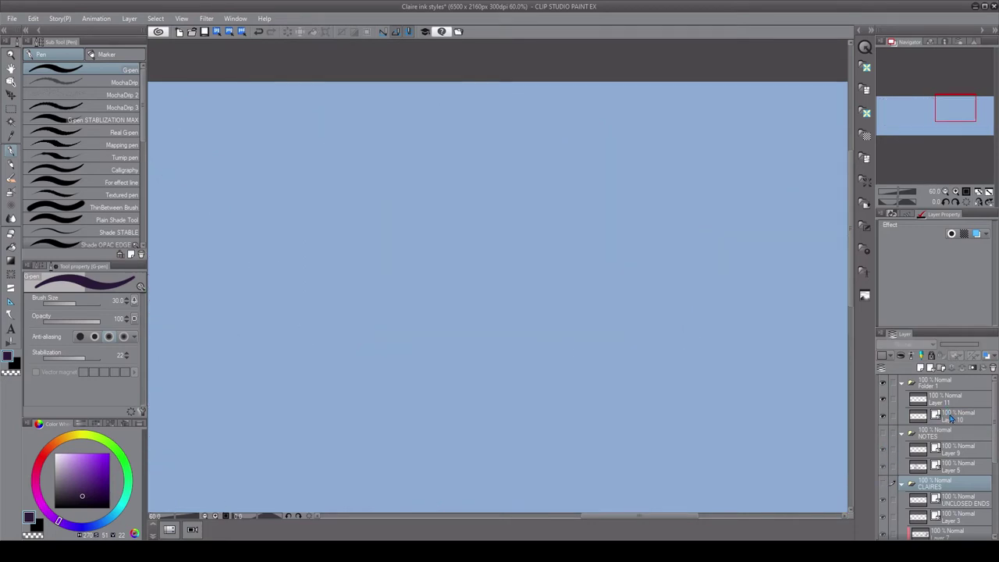
{"action": "left_click", "coordinate": [948, 415]}
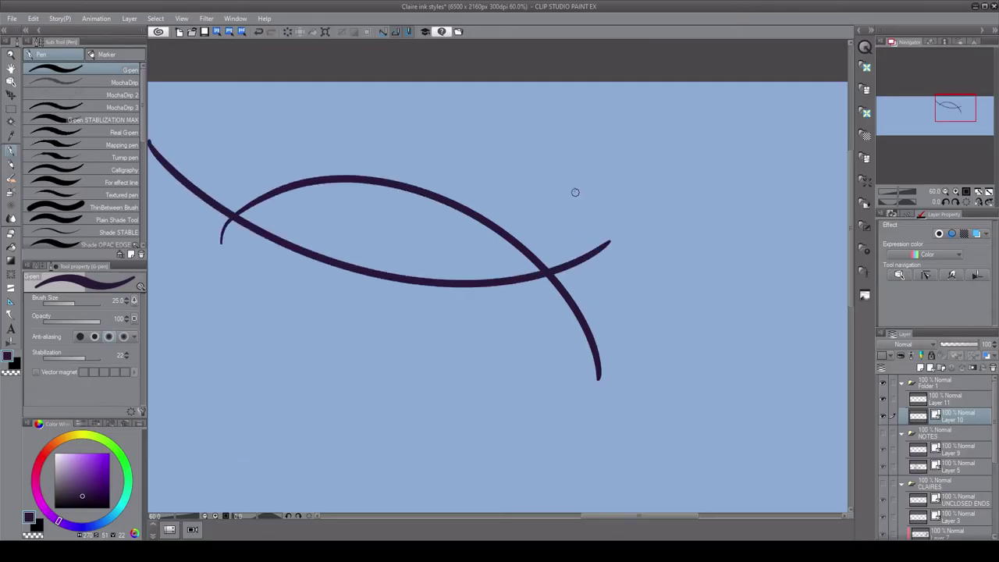
Step: Try long G-pen curves that cross one another on Layer 10, and undo all of them
{"action": "left_click_drag", "start_coordinate": [571, 187], "coordinate": [471, 457]}
{"action": "left_click_drag", "start_coordinate": [344, 173], "coordinate": [537, 446]}
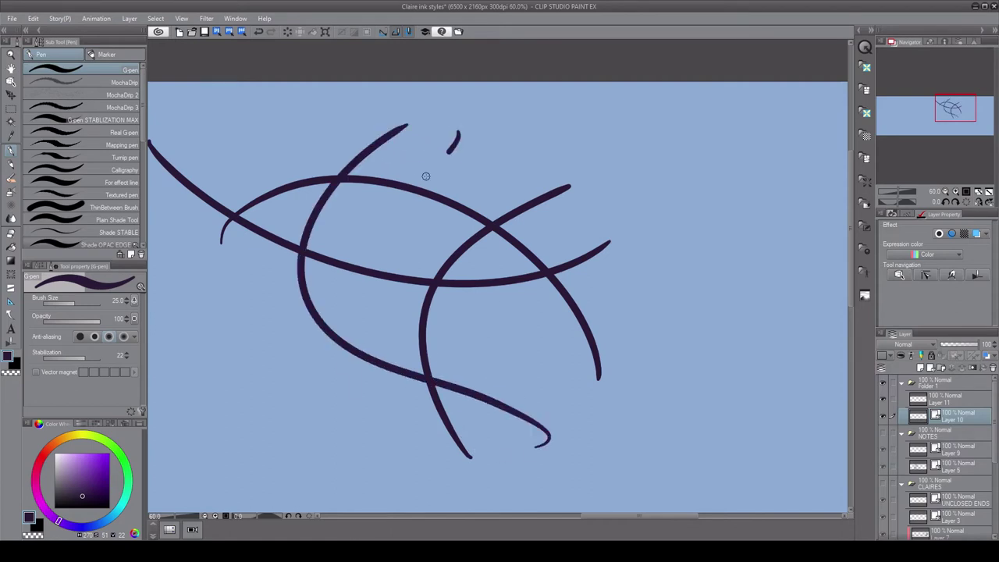
{"action": "key", "text": "ctrl+z"}
{"action": "key", "text": "ctrl+z"}
{"action": "key", "text": "ctrl+z"}
{"action": "key", "text": "ctrl+z"}
{"action": "key", "text": "ctrl+z"}
{"action": "key", "text": "ctrl+z"}
Step: Draw a wing-like hair shape with the G-pen at size 25, using overlapping strokes along its lower edge
{"action": "mouse_move", "coordinate": [446, 154]}
{"action": "left_mouse_down"}
{"action": "mouse_move", "coordinate": [352, 207]}
{"action": "mouse_move", "coordinate": [317, 428]}
{"action": "left_mouse_up"}
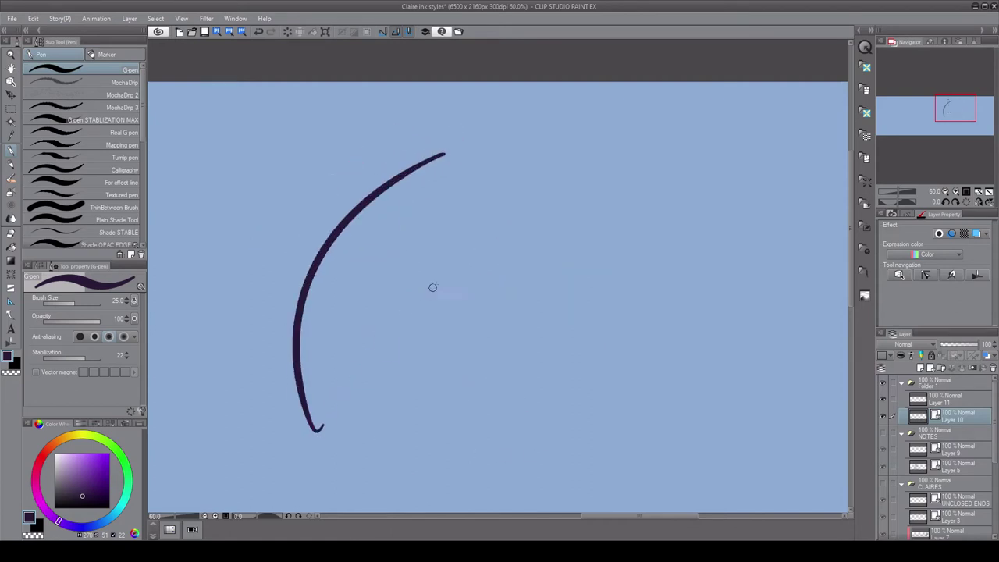
{"action": "left_click", "coordinate": [411, 272]}
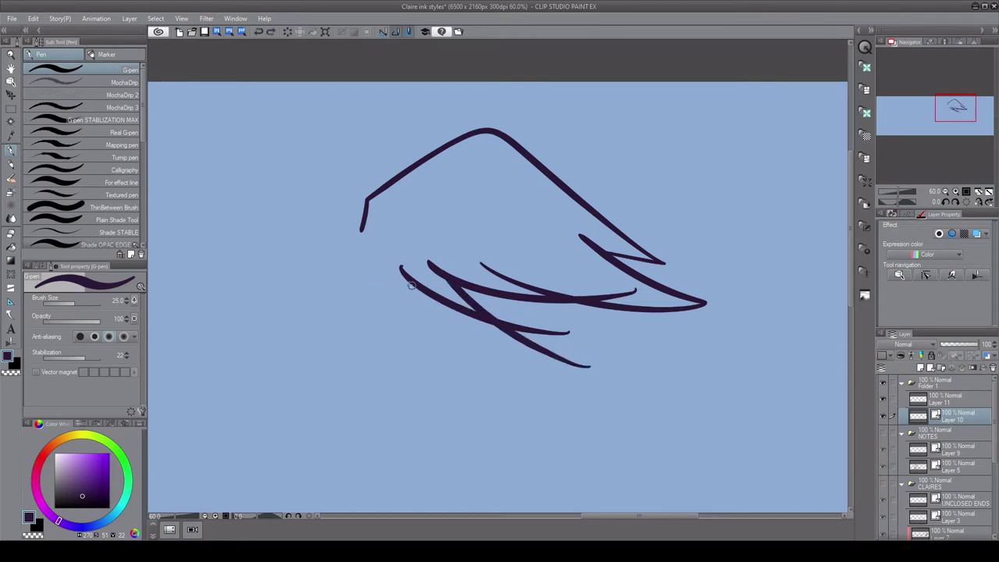
{"action": "left_click_drag", "start_coordinate": [336, 252], "coordinate": [397, 449]}
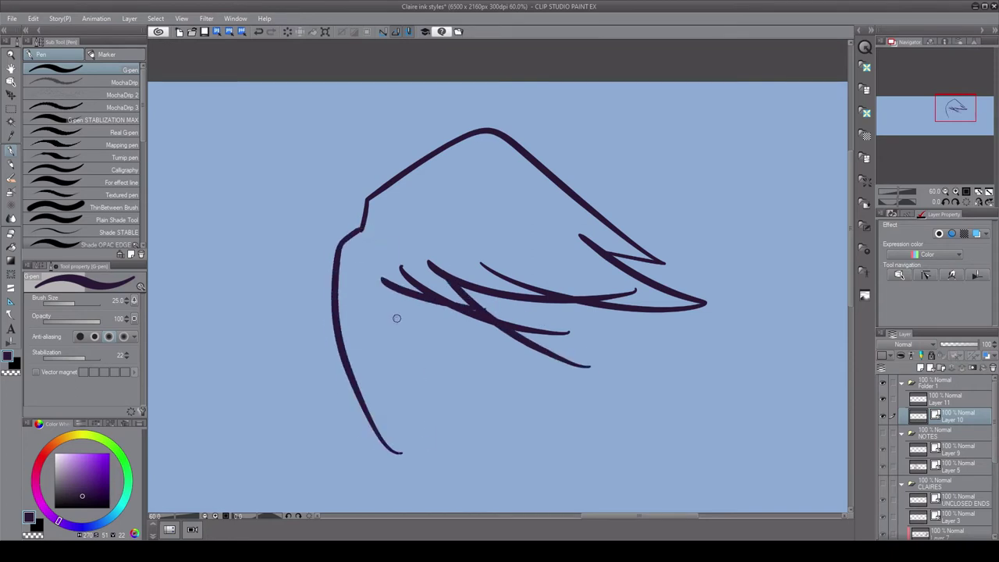
{"action": "key", "text": "ctrl+z"}
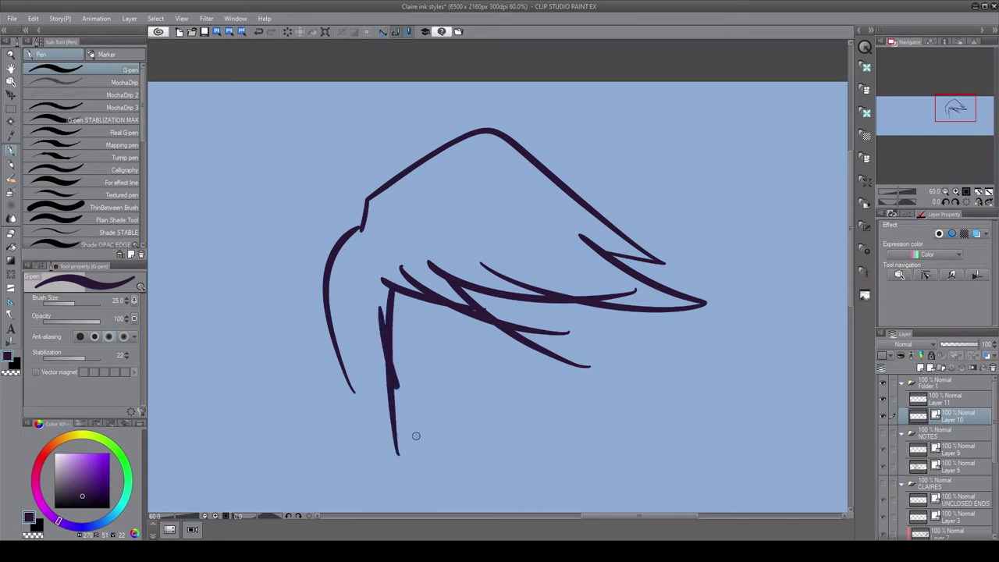
{"action": "left_click_drag", "start_coordinate": [416, 435], "coordinate": [442, 456]}
{"action": "key", "text": "ctrl+z"}
Step: Draw long curved strokes that cross and overshoot at the hair shape's downward-pointing tip
{"action": "left_click_drag", "start_coordinate": [371, 295], "coordinate": [430, 456]}
{"action": "left_click_drag", "start_coordinate": [345, 303], "coordinate": [414, 465]}
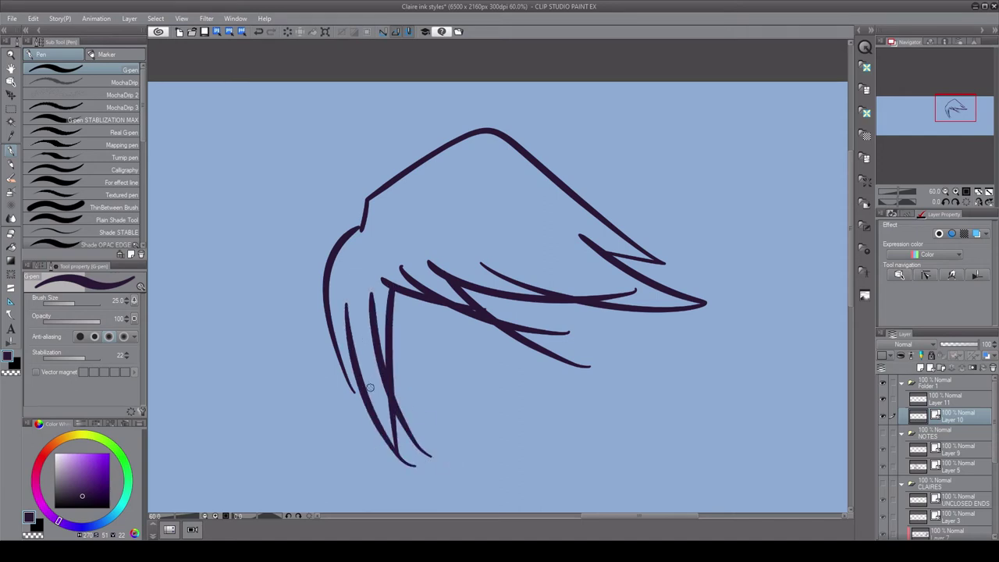
{"action": "key", "text": "ctrl+z"}
{"action": "left_click_drag", "start_coordinate": [344, 304], "coordinate": [435, 495]}
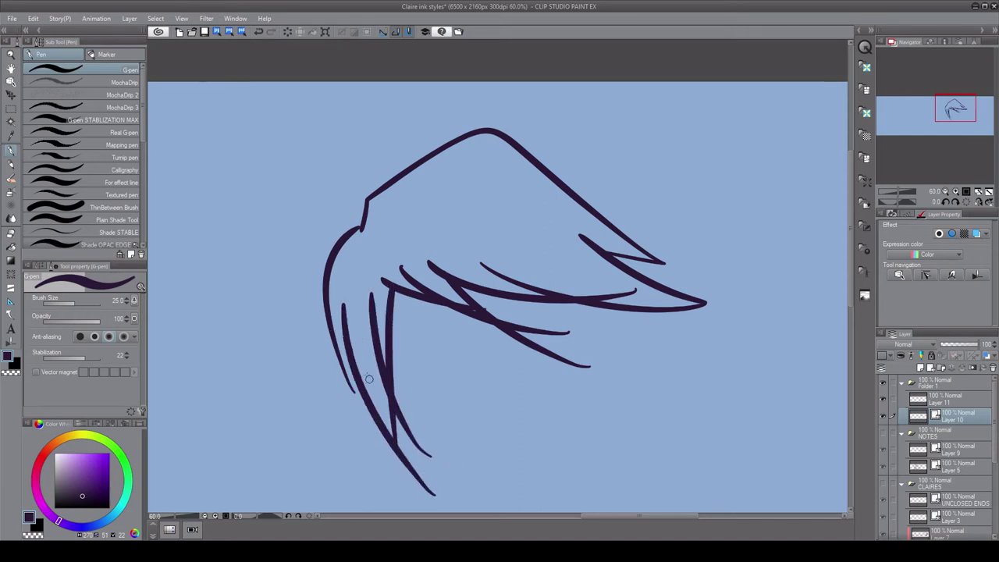
Step: Trim the overshooting stroke ends into sharp points with the vector eraser, and draw two long curves beside the shape
{"action": "key", "text": "e"}
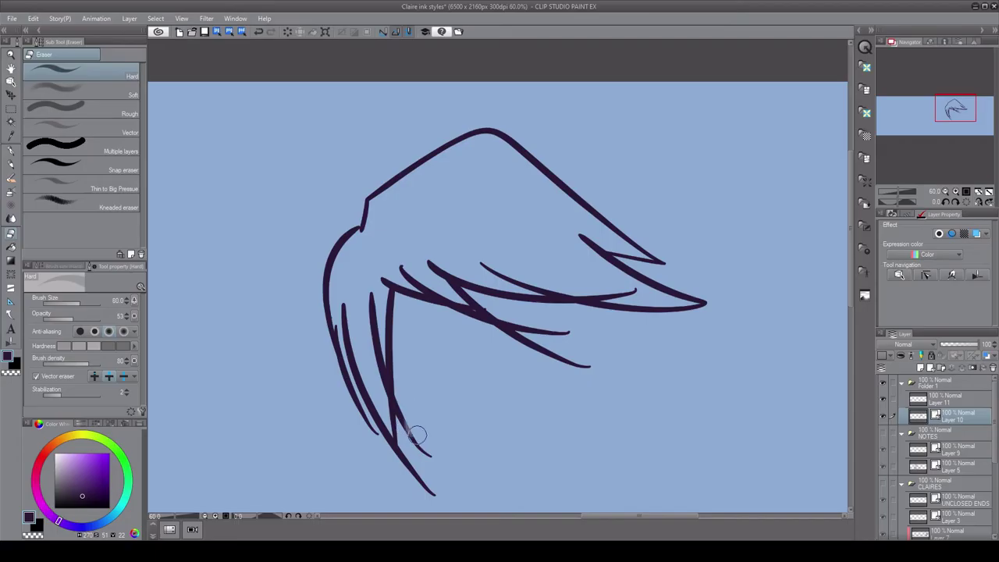
{"action": "mouse_move", "coordinate": [540, 372]}
{"action": "left_mouse_down"}
{"action": "mouse_move", "coordinate": [497, 359]}
{"action": "mouse_move", "coordinate": [529, 330]}
{"action": "left_mouse_up"}
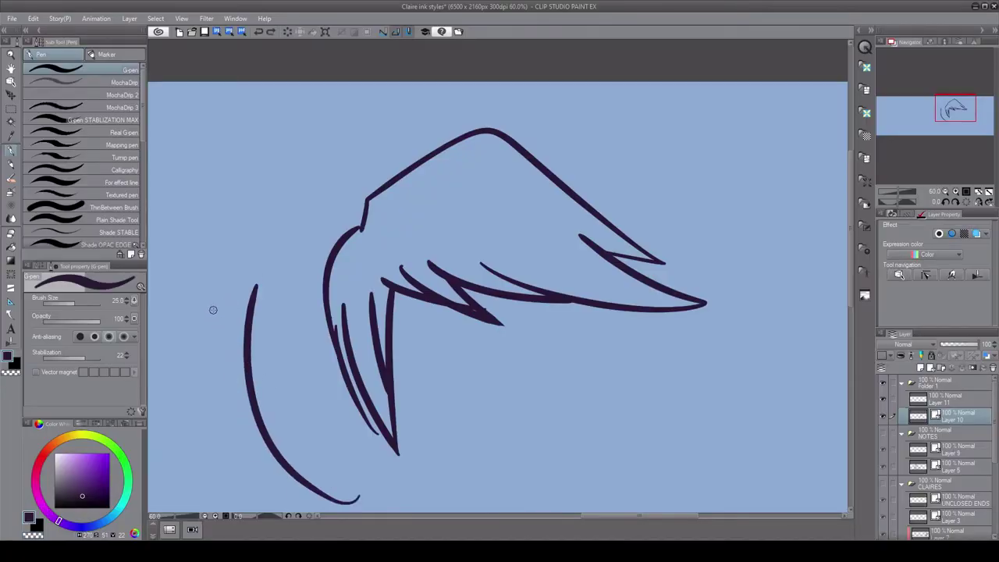
{"action": "left_click_drag", "start_coordinate": [211, 286], "coordinate": [324, 475]}
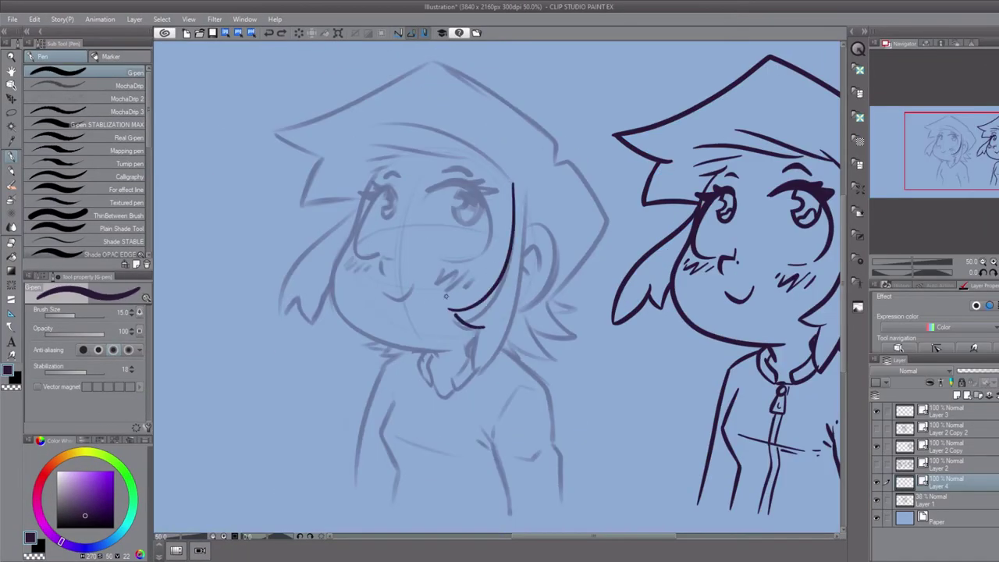
Step: Ink the side lock, ear, outer hair outline and jaw over the sketch on Layer 4, with the G-pen at size 15
{"action": "left_click_drag", "start_coordinate": [525, 196], "coordinate": [465, 380]}
{"action": "left_click_drag", "start_coordinate": [526, 226], "coordinate": [514, 317]}
{"action": "left_click_drag", "start_coordinate": [398, 49], "coordinate": [555, 137]}
{"action": "left_click_drag", "start_coordinate": [565, 156], "coordinate": [612, 222]}
{"action": "left_click_drag", "start_coordinate": [453, 49], "coordinate": [249, 131]}
{"action": "left_click_drag", "start_coordinate": [337, 134], "coordinate": [300, 227]}
{"action": "left_click_drag", "start_coordinate": [377, 171], "coordinate": [451, 341]}
Step: Erase the overshooting line ends and ink the inner fringe strand and the mouth
{"action": "key", "text": "e"}
{"action": "left_click_drag", "start_coordinate": [314, 203], "coordinate": [265, 220]}
{"action": "key", "text": "p"}
{"action": "left_click_drag", "start_coordinate": [432, 121], "coordinate": [511, 174]}
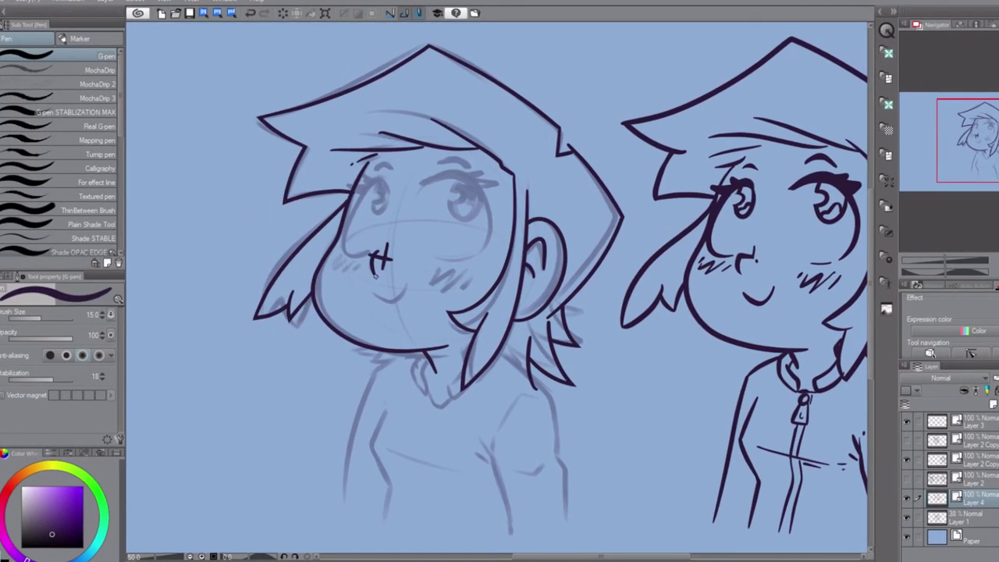
{"action": "left_click_drag", "start_coordinate": [378, 295], "coordinate": [408, 285]}
{"action": "key", "text": "e"}
{"action": "key", "text": "p"}
Step: Ink the shoulder and arm lines and the outlines of both eyes
{"action": "left_click_drag", "start_coordinate": [500, 354], "coordinate": [558, 458]}
{"action": "left_click_drag", "start_coordinate": [389, 366], "coordinate": [345, 540]}
{"action": "left_click_drag", "start_coordinate": [418, 185], "coordinate": [488, 179]}
{"action": "left_click_drag", "start_coordinate": [484, 187], "coordinate": [433, 257]}
{"action": "left_click_drag", "start_coordinate": [353, 184], "coordinate": [365, 253]}
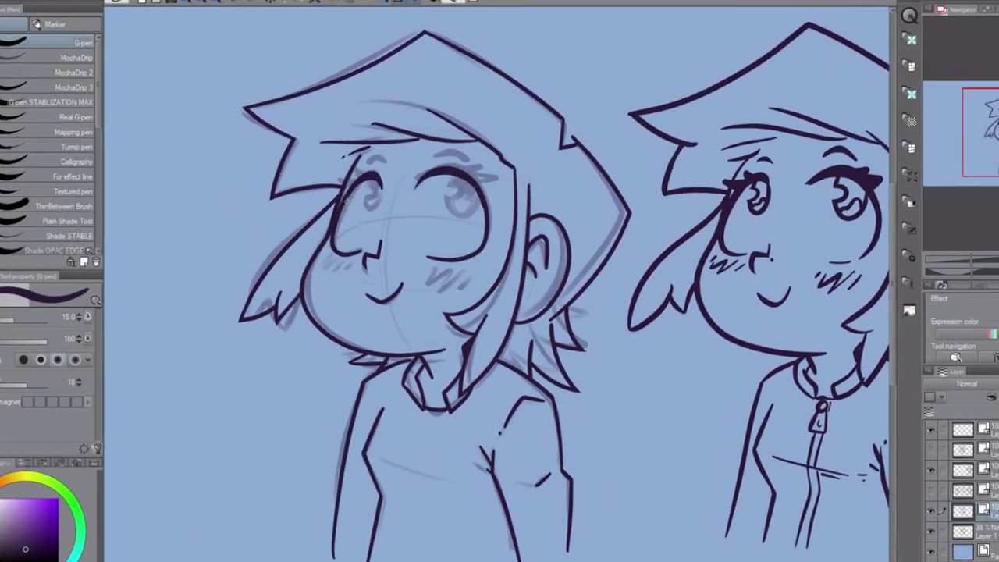
Step: Add the eyebrows, iris, cheek blush marks, chest line and zipper details to the character
{"action": "left_click_drag", "start_coordinate": [437, 160], "coordinate": [468, 160]}
{"action": "left_click_drag", "start_coordinate": [463, 178], "coordinate": [461, 213]}
{"action": "left_click_drag", "start_coordinate": [433, 284], "coordinate": [468, 273]}
{"action": "left_click_drag", "start_coordinate": [376, 452], "coordinate": [464, 481]}
{"action": "left_click_drag", "start_coordinate": [431, 441], "coordinate": [408, 561]}
{"action": "left_click_drag", "start_coordinate": [421, 518], "coordinate": [407, 547]}
{"action": "left_click_drag", "start_coordinate": [361, 160], "coordinate": [367, 178]}
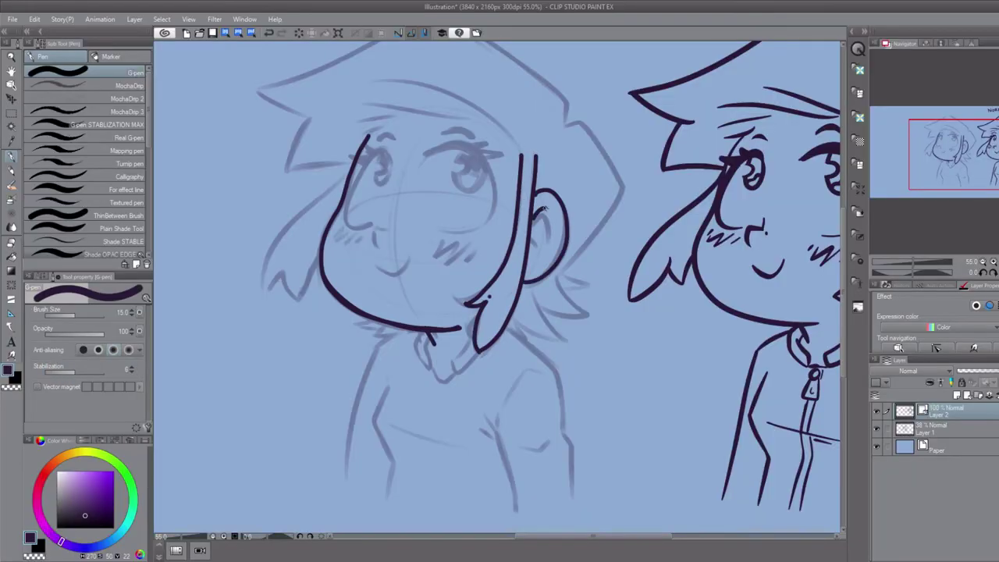
Step: Ink the inner ear, collar, left shoulder and inner sleeve line on Layer 2, using G-pen size 15 and stabilization 6
{"action": "left_click_drag", "start_coordinate": [544, 209], "coordinate": [552, 236]}
{"action": "scroll", "coordinate": [544, 226], "scroll_direction": "up", "scroll_amount": 1}
{"action": "left_click_drag", "start_coordinate": [418, 356], "coordinate": [431, 389]}
{"action": "left_click_drag", "start_coordinate": [474, 365], "coordinate": [457, 390]}
{"action": "left_click_drag", "start_coordinate": [414, 357], "coordinate": [341, 493]}
{"action": "left_click_drag", "start_coordinate": [391, 401], "coordinate": [378, 438]}
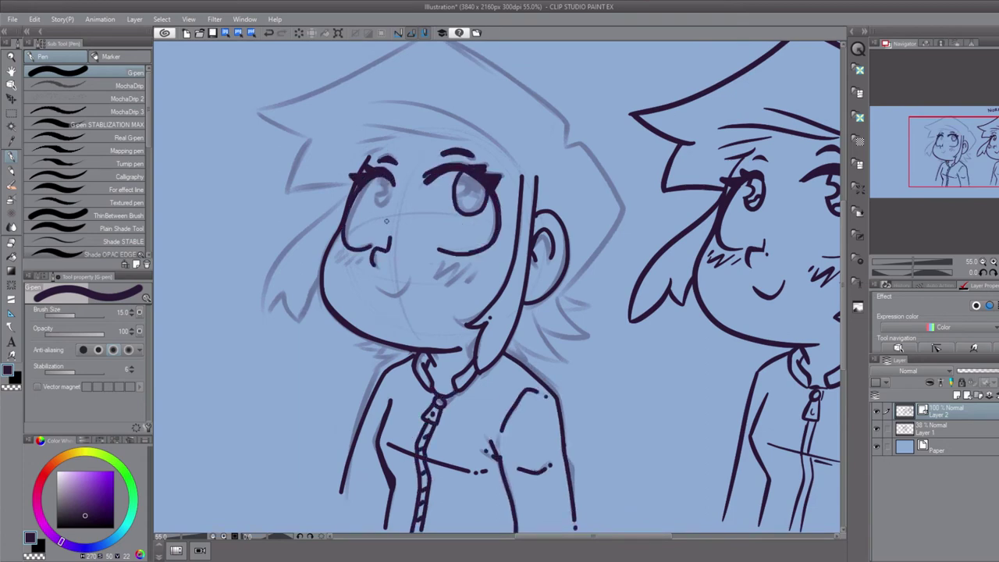
Step: Ink the pointed hair tuft beside the face and the fringe strands across the forehead
{"action": "left_click_drag", "start_coordinate": [351, 186], "coordinate": [258, 317]}
{"action": "left_click_drag", "start_coordinate": [258, 317], "coordinate": [293, 299]}
{"action": "left_click_drag", "start_coordinate": [293, 299], "coordinate": [319, 282]}
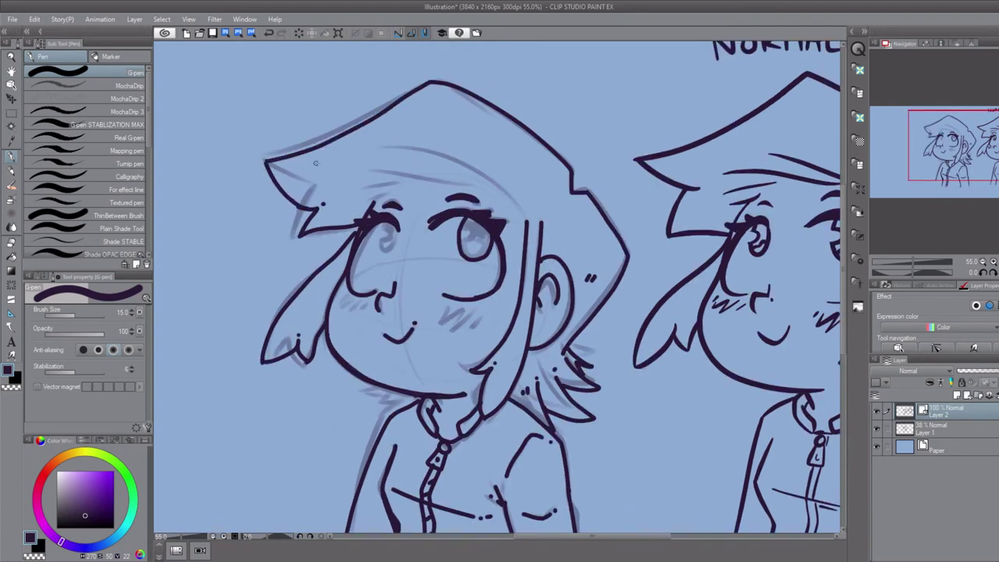
{"action": "left_click_drag", "start_coordinate": [315, 163], "coordinate": [266, 187]}
{"action": "left_click_drag", "start_coordinate": [300, 207], "coordinate": [387, 202]}
{"action": "left_click_drag", "start_coordinate": [351, 185], "coordinate": [465, 219]}
{"action": "left_click_drag", "start_coordinate": [386, 202], "coordinate": [412, 149]}
Step: Hatch the blush on both cheeks and draw the iris details in both eyes
{"action": "left_click_drag", "start_coordinate": [318, 276], "coordinate": [341, 276]}
{"action": "left_click_drag", "start_coordinate": [419, 293], "coordinate": [457, 289]}
{"action": "left_click_drag", "start_coordinate": [426, 204], "coordinate": [449, 225]}
{"action": "left_click_drag", "start_coordinate": [341, 201], "coordinate": [355, 212]}
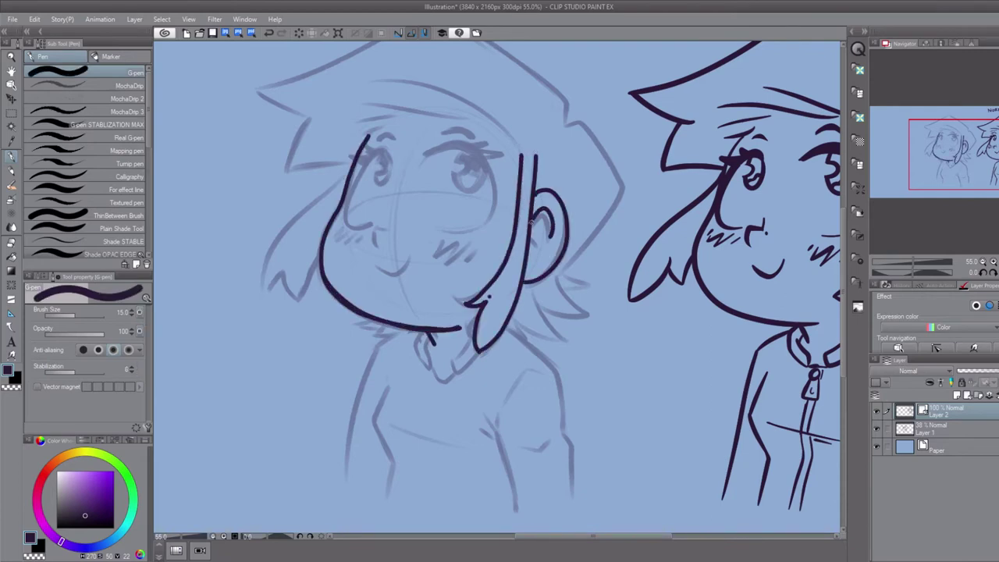
Step: Ink the inner ear, the collar, the chest line and both shoulder and arm outlines in thick uniform strokes
{"action": "left_click_drag", "start_coordinate": [532, 222], "coordinate": [532, 243]}
{"action": "left_click_drag", "start_coordinate": [426, 357], "coordinate": [431, 377]}
{"action": "left_click_drag", "start_coordinate": [476, 359], "coordinate": [457, 390]}
{"action": "left_click_drag", "start_coordinate": [415, 355], "coordinate": [341, 492]}
{"action": "mouse_move", "coordinate": [390, 400]}
{"action": "left_mouse_down"}
{"action": "mouse_move", "coordinate": [392, 478]}
{"action": "mouse_move", "coordinate": [486, 472]}
{"action": "left_mouse_up"}
{"action": "left_click_drag", "start_coordinate": [391, 469], "coordinate": [386, 528]}
{"action": "mouse_move", "coordinate": [504, 353]}
{"action": "left_mouse_down"}
{"action": "mouse_move", "coordinate": [564, 461]}
{"action": "mouse_move", "coordinate": [575, 523]}
{"action": "left_mouse_up"}
Step: Ink the torso side, sleeve creases, inner arm line and the zipper with its teeth
{"action": "left_click_drag", "start_coordinate": [498, 458], "coordinate": [516, 533]}
{"action": "left_click_drag", "start_coordinate": [519, 469], "coordinate": [551, 465]}
{"action": "left_click_drag", "start_coordinate": [490, 441], "coordinate": [500, 460]}
{"action": "key", "text": "ctrl+z"}
{"action": "mouse_move", "coordinate": [501, 429]}
{"action": "left_mouse_down"}
{"action": "mouse_move", "coordinate": [546, 396]}
{"action": "mouse_move", "coordinate": [538, 392]}
{"action": "left_mouse_up"}
{"action": "mouse_move", "coordinate": [457, 392]}
{"action": "left_mouse_down"}
{"action": "mouse_move", "coordinate": [434, 421]}
{"action": "mouse_move", "coordinate": [415, 531]}
{"action": "left_mouse_up"}
{"action": "left_click_drag", "start_coordinate": [420, 486], "coordinate": [428, 506]}
Step: Ink the outlines, thick lashes and brows of both eyes
{"action": "left_click_drag", "start_coordinate": [439, 252], "coordinate": [499, 195]}
{"action": "mouse_move", "coordinate": [424, 182]}
{"action": "left_mouse_down"}
{"action": "mouse_move", "coordinate": [499, 174]}
{"action": "mouse_move", "coordinate": [492, 211]}
{"action": "left_mouse_up"}
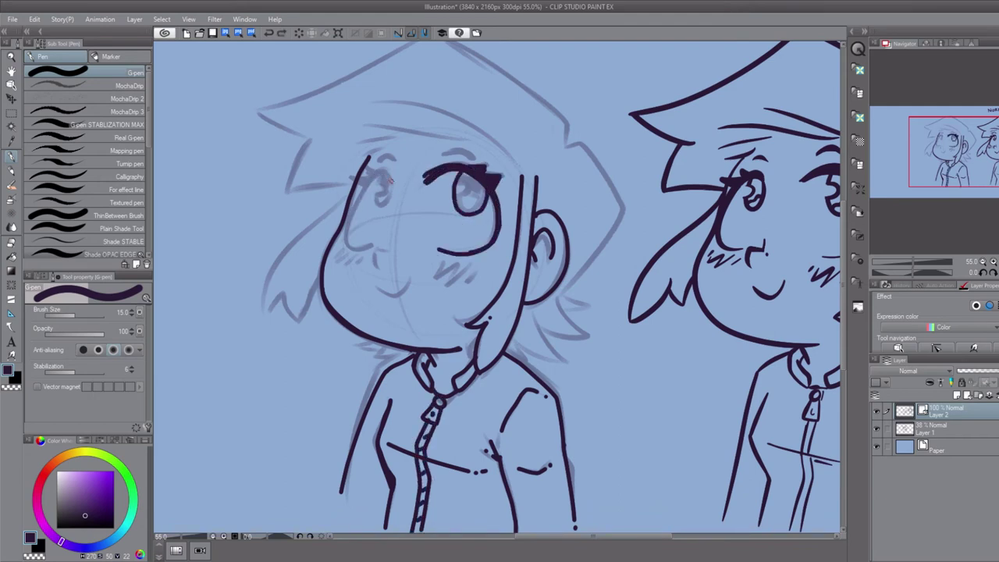
{"action": "left_click_drag", "start_coordinate": [369, 167], "coordinate": [372, 248]}
{"action": "left_click_drag", "start_coordinate": [361, 169], "coordinate": [395, 185]}
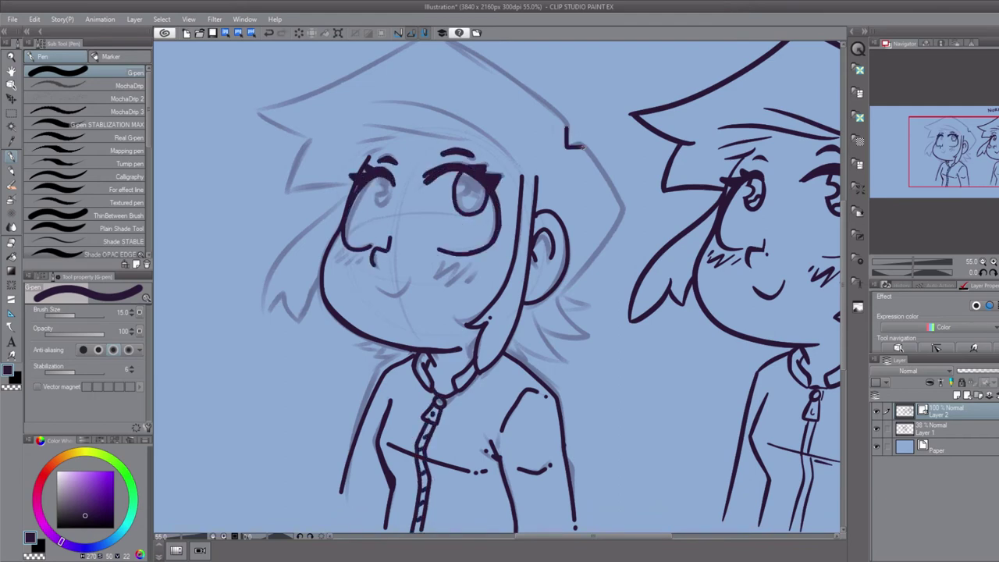
Step: Ink the back of the hair and the pointed tufts at the nape, with small accent marks
{"action": "left_click_drag", "start_coordinate": [568, 145], "coordinate": [558, 300]}
{"action": "left_click_drag", "start_coordinate": [563, 332], "coordinate": [591, 375]}
{"action": "left_click_drag", "start_coordinate": [581, 234], "coordinate": [590, 230]}
{"action": "left_click_drag", "start_coordinate": [564, 300], "coordinate": [592, 322]}
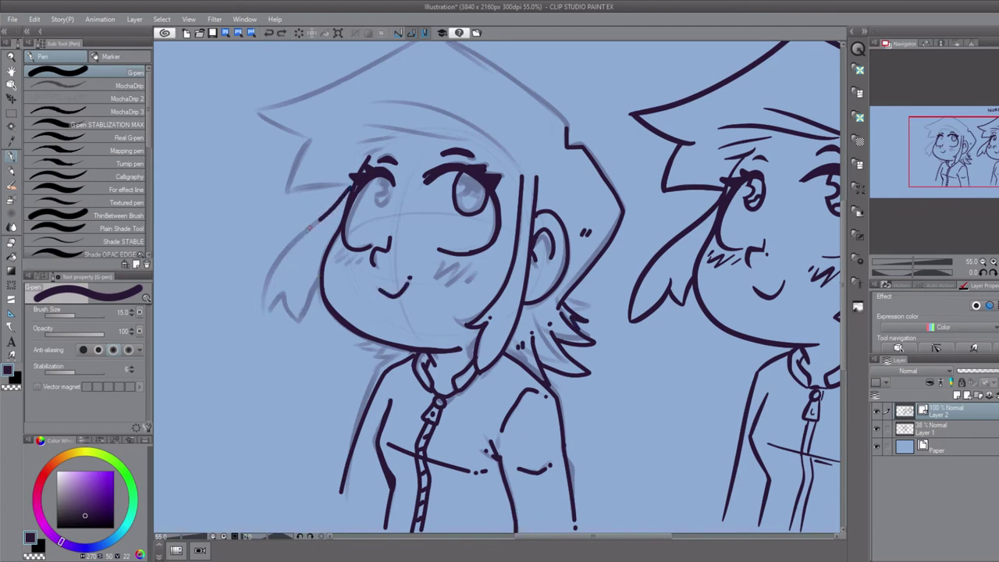
Step: Ink the long hair tuft beside the cheek, redoing its first stroke, and the jagged fringe edge above it
{"action": "left_click_drag", "start_coordinate": [309, 228], "coordinate": [319, 275]}
{"action": "key", "text": "ctrl+z"}
{"action": "left_click_drag", "start_coordinate": [304, 318], "coordinate": [319, 275]}
{"action": "mouse_move", "coordinate": [313, 164]}
{"action": "left_mouse_down"}
{"action": "mouse_move", "coordinate": [351, 183]}
{"action": "mouse_move", "coordinate": [321, 204]}
{"action": "left_mouse_up"}
{"action": "mouse_move", "coordinate": [266, 160]}
{"action": "left_mouse_down"}
{"action": "mouse_move", "coordinate": [572, 170]}
{"action": "mouse_move", "coordinate": [313, 211]}
{"action": "left_mouse_up"}
Step: Ink the inner fringe strands across the forehead and add accent marks on top of the hair
{"action": "left_click_drag", "start_coordinate": [392, 148], "coordinate": [526, 222]}
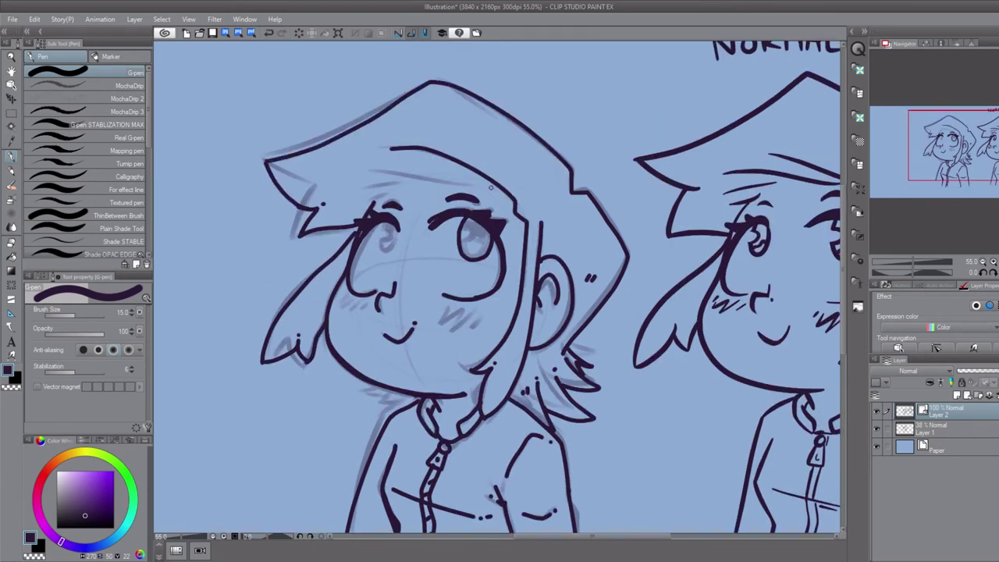
{"action": "key", "text": "ctrl+z"}
{"action": "left_click_drag", "start_coordinate": [491, 187], "coordinate": [427, 214]}
{"action": "mouse_move", "coordinate": [314, 207]}
{"action": "left_mouse_down"}
{"action": "mouse_move", "coordinate": [371, 202]}
{"action": "mouse_move", "coordinate": [396, 159]}
{"action": "left_mouse_up"}
{"action": "left_click_drag", "start_coordinate": [473, 125], "coordinate": [490, 119]}
Step: Hatch the blush on both cheeks and shape the right iris with the transparent colour
{"action": "left_click_drag", "start_coordinate": [304, 286], "coordinate": [326, 288]}
{"action": "left_click_drag", "start_coordinate": [408, 301], "coordinate": [442, 301]}
{"action": "key", "text": "c"}
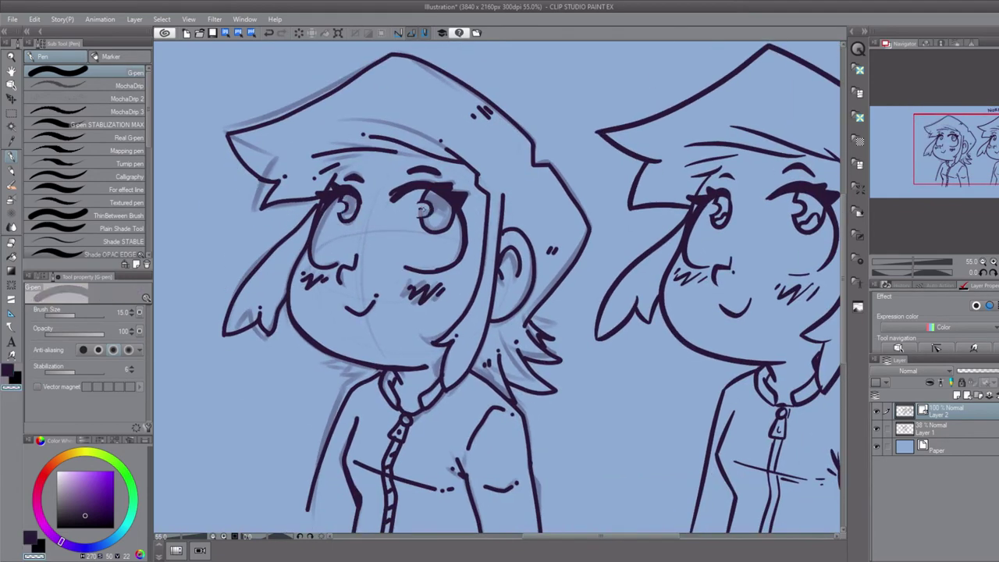
{"action": "left_click_drag", "start_coordinate": [428, 222], "coordinate": [446, 209]}
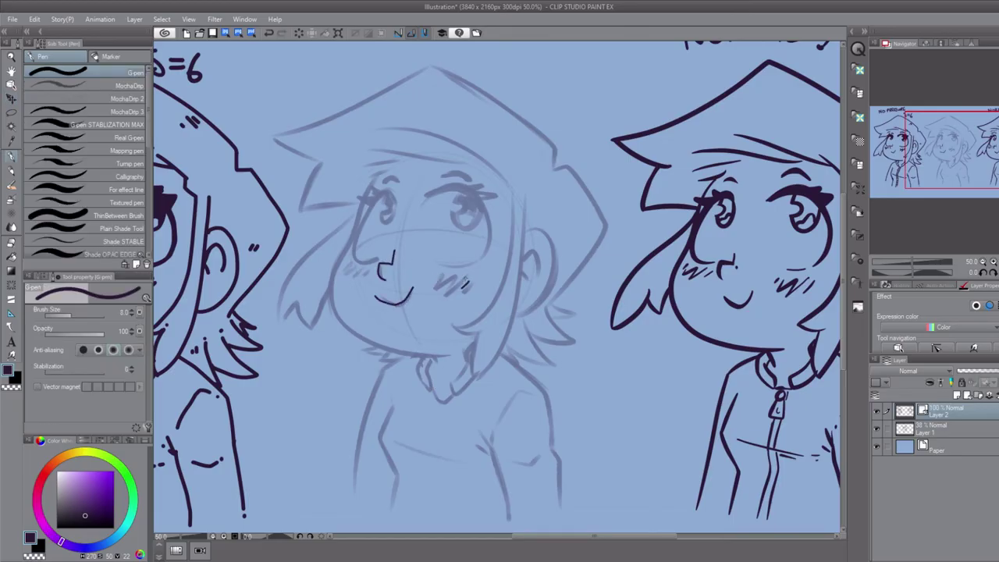
Step: Ink the blush marks, face contour, side lock and ear of the next sketch with quick G-pen strokes at size 8
{"action": "left_click_drag", "start_coordinate": [437, 288], "coordinate": [462, 284]}
{"action": "left_click_drag", "start_coordinate": [372, 181], "coordinate": [442, 352]}
{"action": "left_click_drag", "start_coordinate": [345, 273], "coordinate": [367, 270]}
{"action": "left_click_drag", "start_coordinate": [511, 196], "coordinate": [461, 320]}
{"action": "left_click_drag", "start_coordinate": [521, 208], "coordinate": [477, 376]}
{"action": "left_click_drag", "start_coordinate": [523, 231], "coordinate": [516, 313]}
{"action": "left_click_drag", "start_coordinate": [523, 257], "coordinate": [538, 264]}
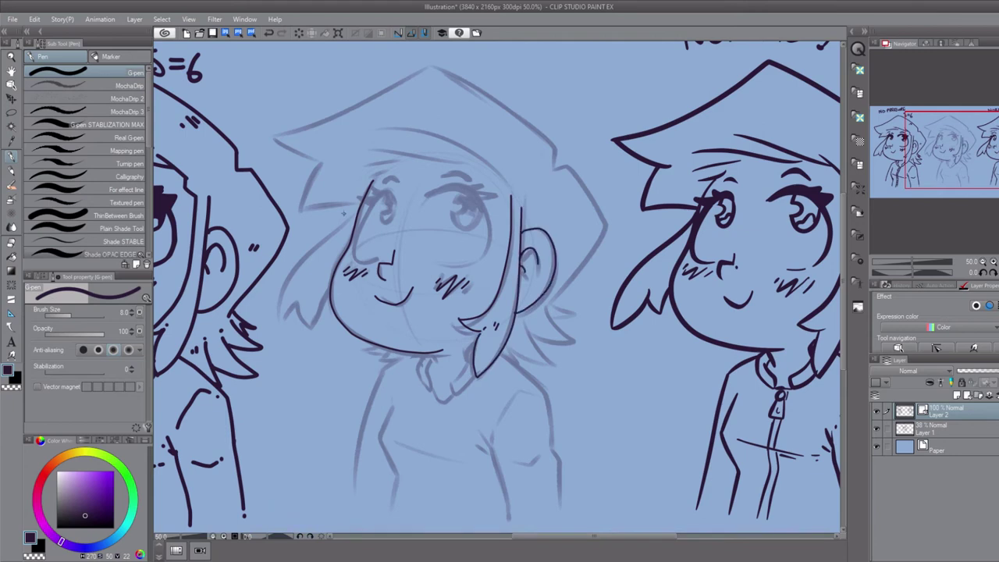
Step: Quickly ink the left hair tuft, collar, arms, torso, chest line and zipper in thin lines
{"action": "left_click_drag", "start_coordinate": [356, 214], "coordinate": [276, 315]}
{"action": "left_click_drag", "start_coordinate": [475, 337], "coordinate": [453, 387]}
{"action": "left_click_drag", "start_coordinate": [499, 356], "coordinate": [558, 532]}
{"action": "left_click_drag", "start_coordinate": [490, 432], "coordinate": [509, 520]}
{"action": "left_click_drag", "start_coordinate": [394, 403], "coordinate": [389, 523]}
{"action": "left_click_drag", "start_coordinate": [392, 441], "coordinate": [470, 469]}
{"action": "left_click_drag", "start_coordinate": [437, 397], "coordinate": [417, 525]}
Step: Ink the hair tufts around the neck and the whole outer hair outline down to the fringe
{"action": "mouse_move", "coordinate": [422, 358]}
{"action": "left_mouse_down"}
{"action": "mouse_move", "coordinate": [351, 503]}
{"action": "mouse_move", "coordinate": [375, 365]}
{"action": "left_mouse_up"}
{"action": "left_click_drag", "start_coordinate": [509, 358], "coordinate": [551, 367]}
{"action": "left_click_drag", "start_coordinate": [569, 169], "coordinate": [550, 306]}
{"action": "left_click_drag", "start_coordinate": [446, 73], "coordinate": [555, 165]}
{"action": "mouse_move", "coordinate": [446, 73]}
{"action": "left_mouse_down"}
{"action": "mouse_move", "coordinate": [273, 153]}
{"action": "mouse_move", "coordinate": [359, 200]}
{"action": "left_mouse_up"}
Step: Ink both eye outlines and draw the iris of the right eye
{"action": "left_click_drag", "start_coordinate": [428, 205], "coordinate": [438, 270]}
{"action": "left_click_drag", "start_coordinate": [390, 192], "coordinate": [377, 261]}
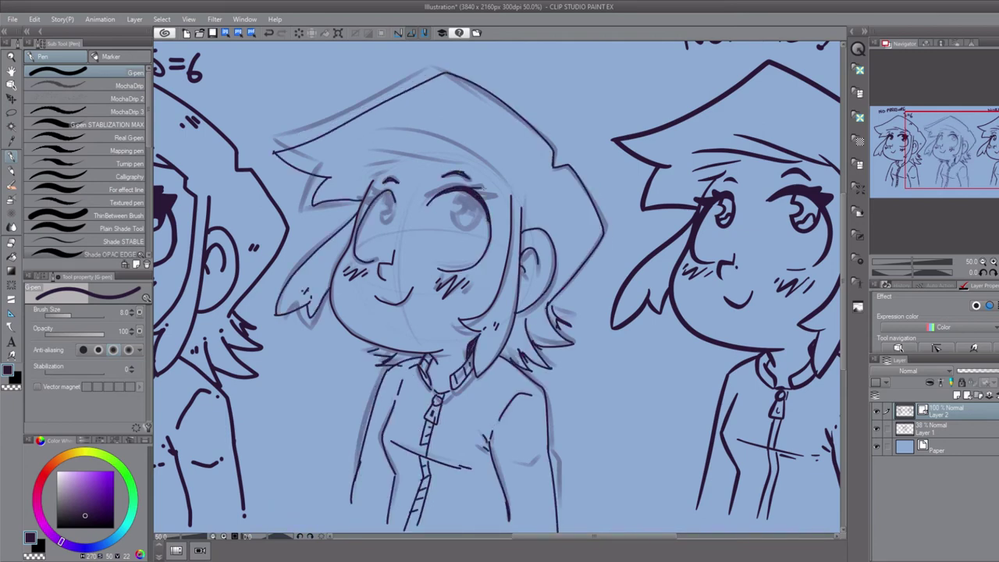
{"action": "mouse_move", "coordinate": [468, 204]}
{"action": "left_mouse_down"}
{"action": "mouse_move", "coordinate": [480, 269]}
{"action": "mouse_move", "coordinate": [480, 226]}
{"action": "left_mouse_up"}
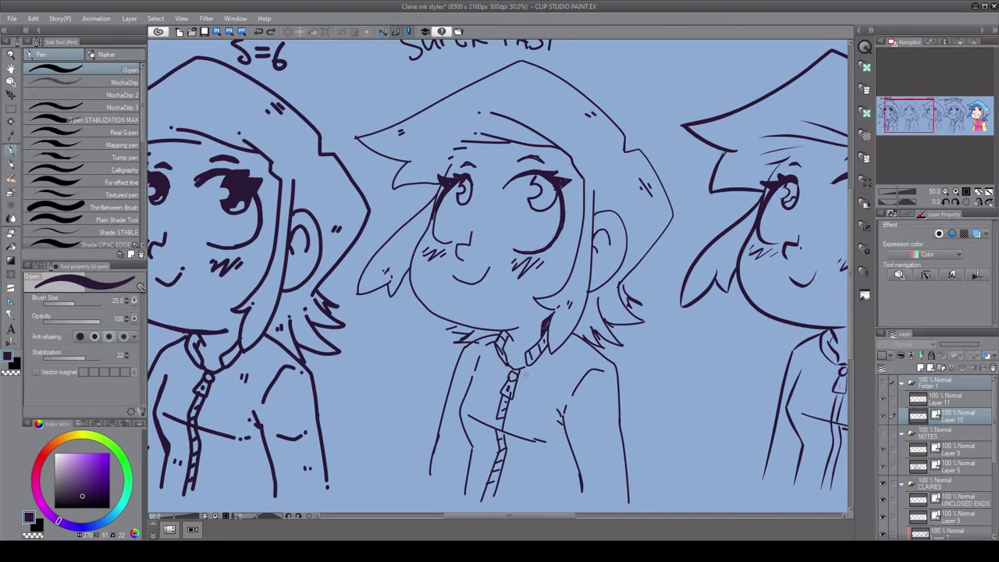
Step: Examine the thin lines of the SUPER FAST character and the tapered leaf shape beside the S=6 character
{"action": "left_click_drag", "start_coordinate": [526, 375], "coordinate": [512, 383]}
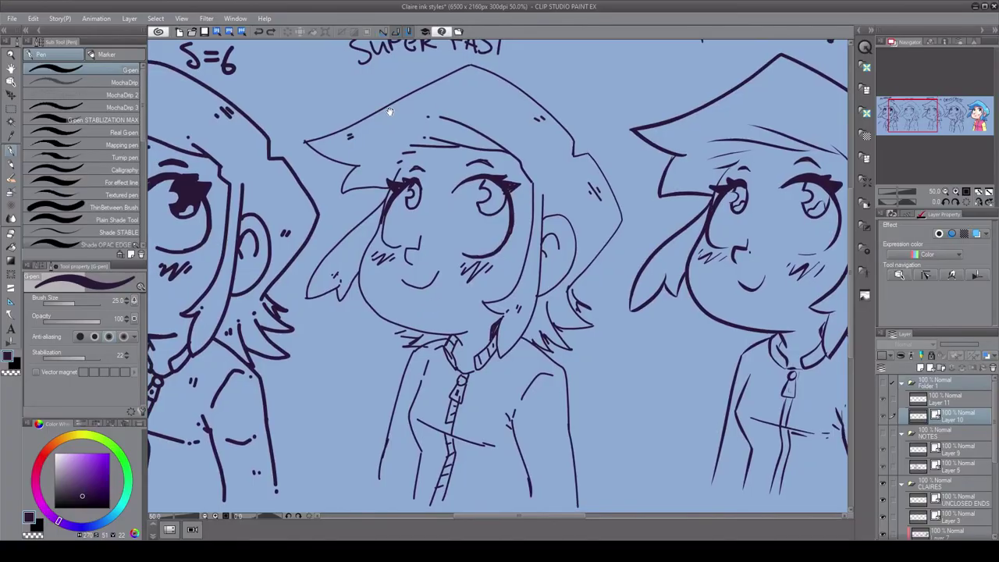
{"action": "left_click_drag", "start_coordinate": [380, 113], "coordinate": [467, 148]}
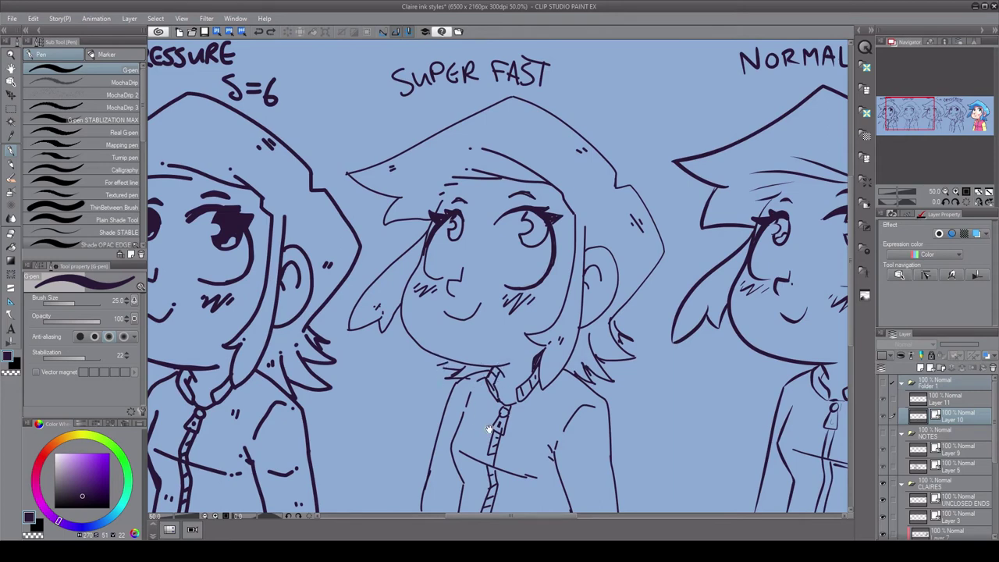
{"action": "left_click_drag", "start_coordinate": [489, 428], "coordinate": [487, 449]}
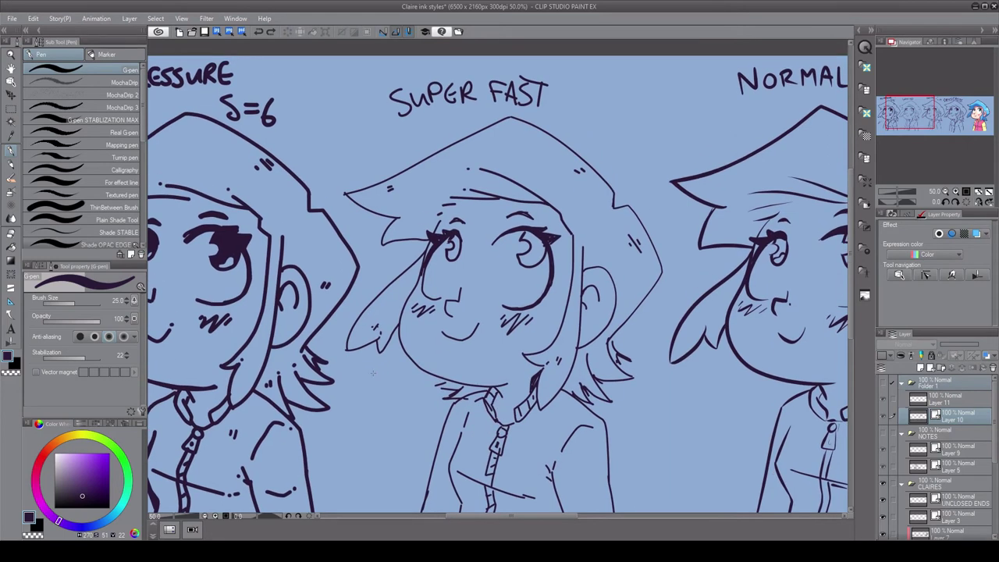
{"action": "mouse_move", "coordinate": [349, 451]}
{"action": "left_mouse_down"}
{"action": "mouse_move", "coordinate": [424, 442]}
{"action": "mouse_move", "coordinate": [566, 399]}
{"action": "left_mouse_up"}
{"action": "scroll", "coordinate": [327, 383], "scroll_direction": "up", "scroll_amount": 1}
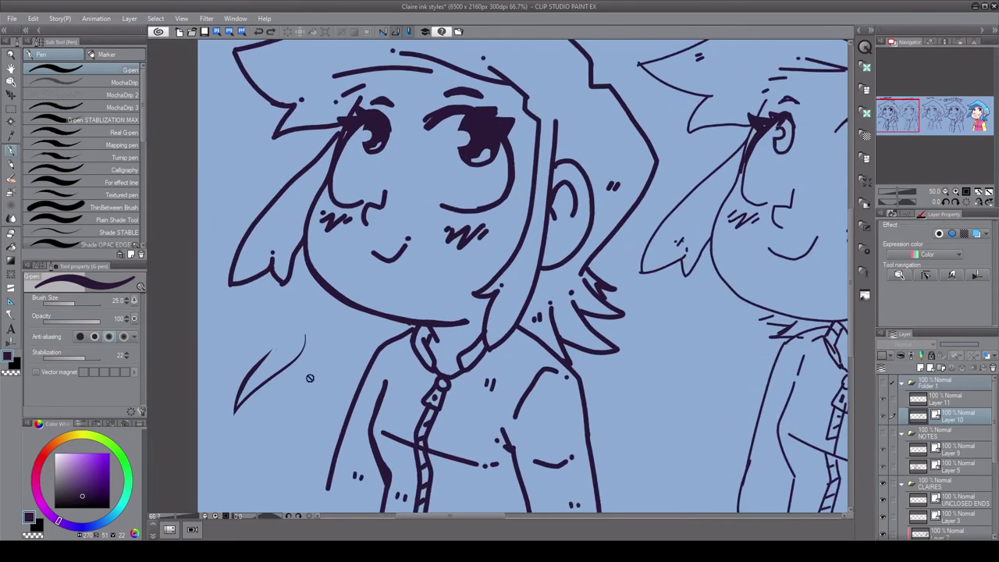
{"action": "scroll", "coordinate": [310, 377], "scroll_direction": "up", "scroll_amount": 3}
{"action": "left_click_drag", "start_coordinate": [218, 408], "coordinate": [292, 317]}
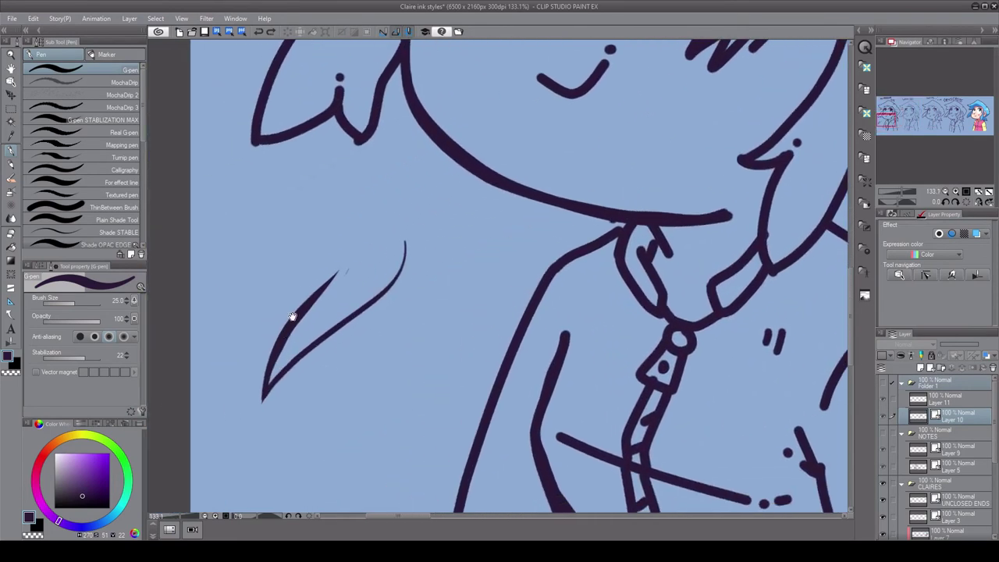
{"action": "left_click_drag", "start_coordinate": [421, 403], "coordinate": [362, 400]}
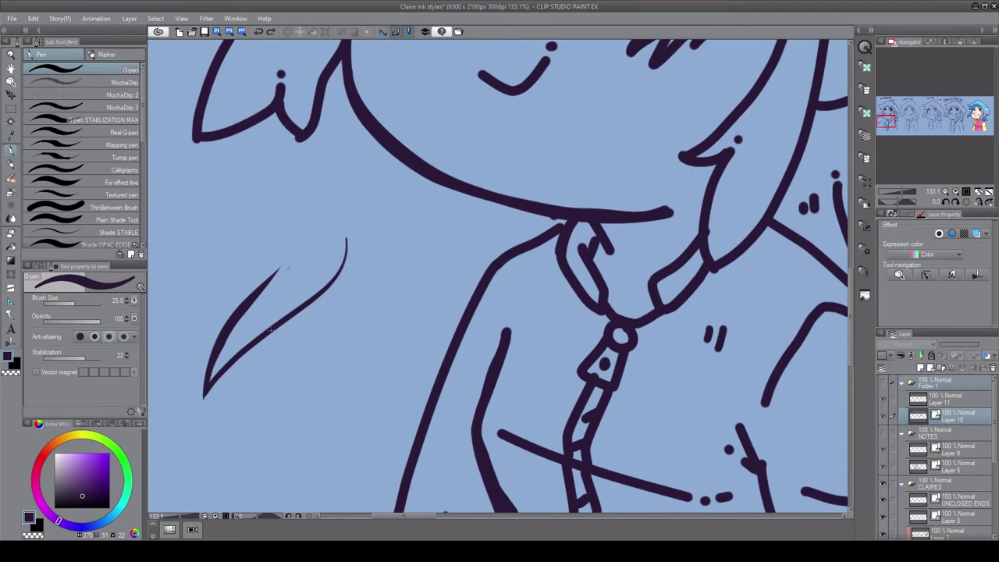
Step: Ink a second three-stroke hair tuft beside the tapered one on Layer 3 with the size 15 G-pen, keeping the line width uniform
{"action": "mouse_move", "coordinate": [394, 315]}
{"action": "left_mouse_down"}
{"action": "mouse_move", "coordinate": [283, 457]}
{"action": "mouse_move", "coordinate": [352, 314]}
{"action": "left_mouse_up"}
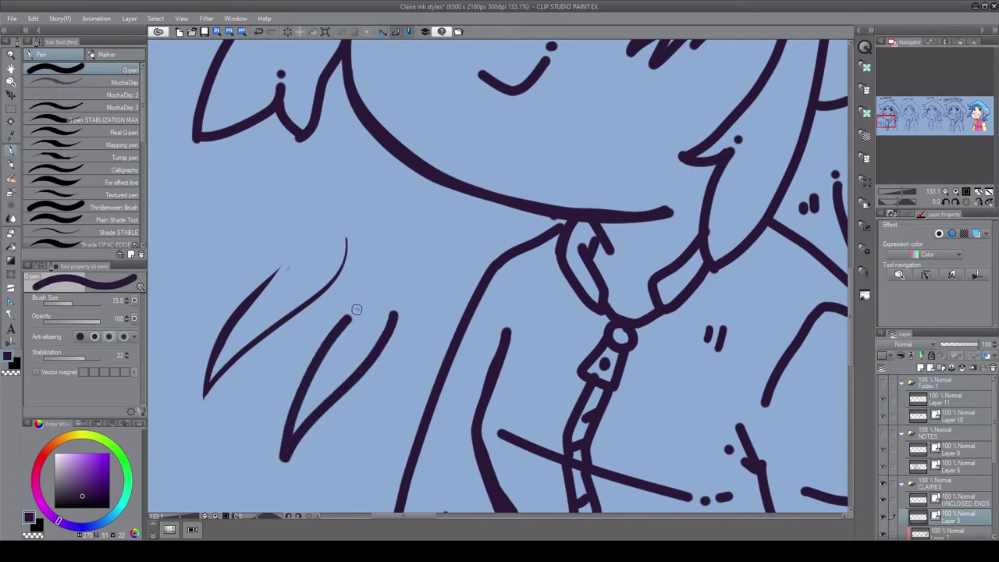
{"action": "left_click_drag", "start_coordinate": [337, 397], "coordinate": [458, 300]}
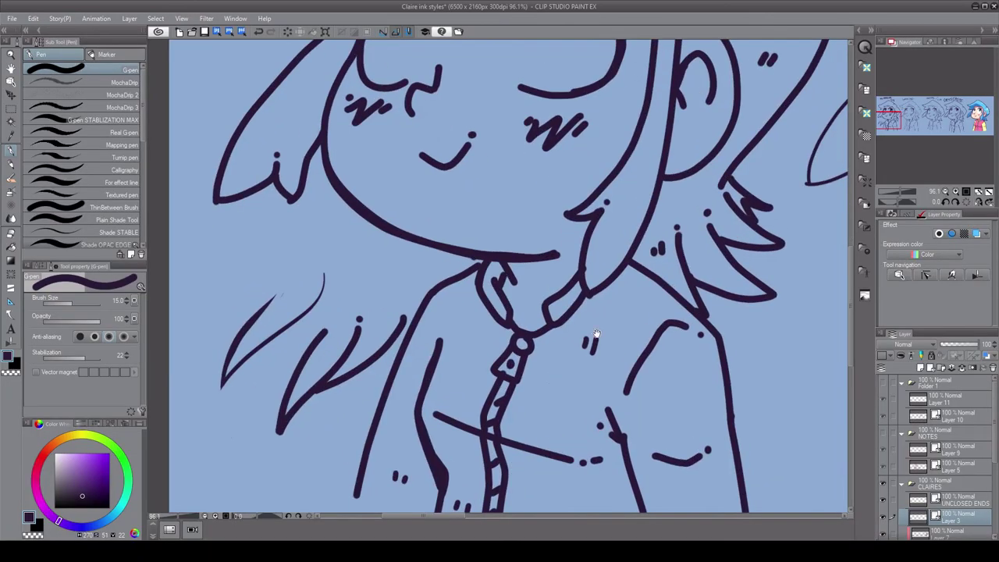
Step: Examine the inked character's uniform lines and compare them with the coloured, blue-haired character's head
{"action": "left_click_drag", "start_coordinate": [589, 190], "coordinate": [571, 356]}
{"action": "left_click_drag", "start_coordinate": [571, 306], "coordinate": [570, 403]}
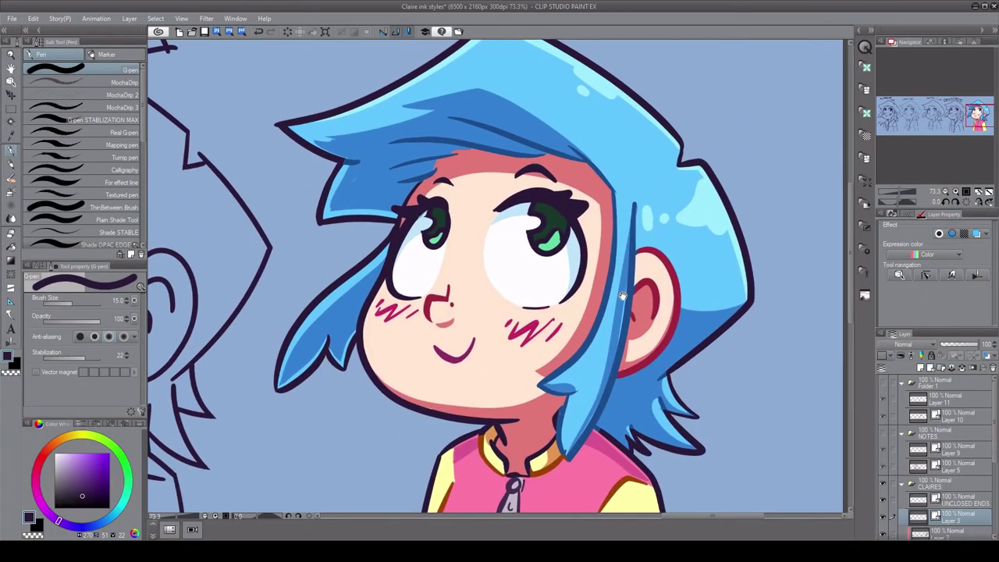
{"action": "scroll", "coordinate": [567, 293], "scroll_direction": "down", "scroll_amount": 2}
{"action": "left_click_drag", "start_coordinate": [573, 321], "coordinate": [576, 374]}
{"action": "scroll", "coordinate": [576, 375], "scroll_direction": "up", "scroll_amount": 3}
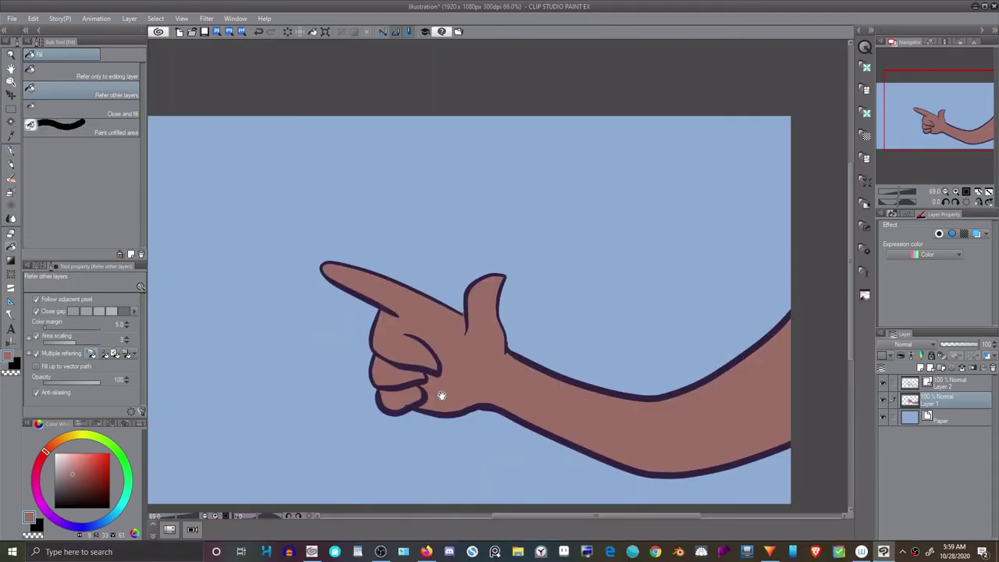
Step: In the pointing-hand illustration, inspect the filled arm and select the line art layer, Layer 2
{"action": "left_click_drag", "start_coordinate": [441, 396], "coordinate": [411, 387]}
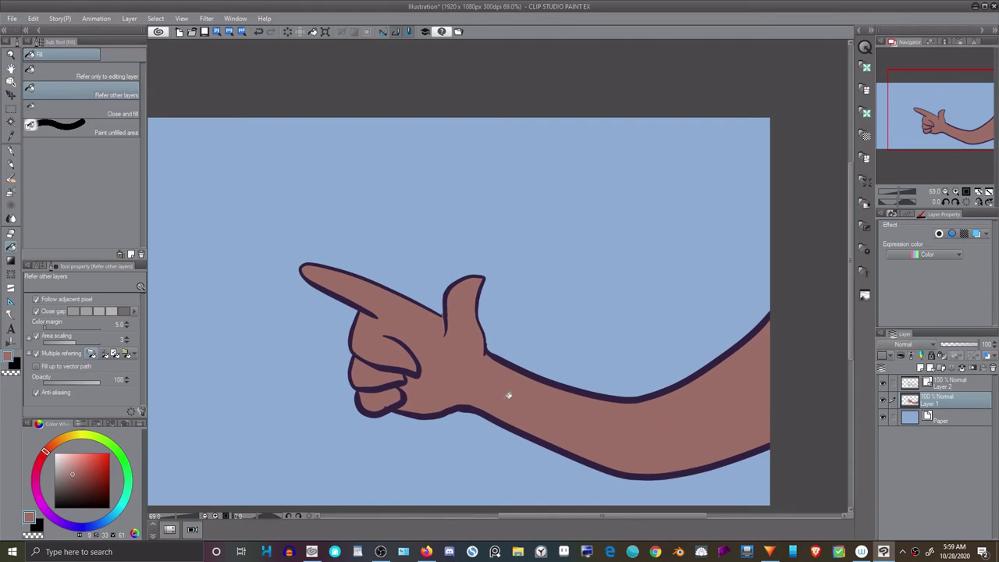
{"action": "left_click", "coordinate": [929, 384]}
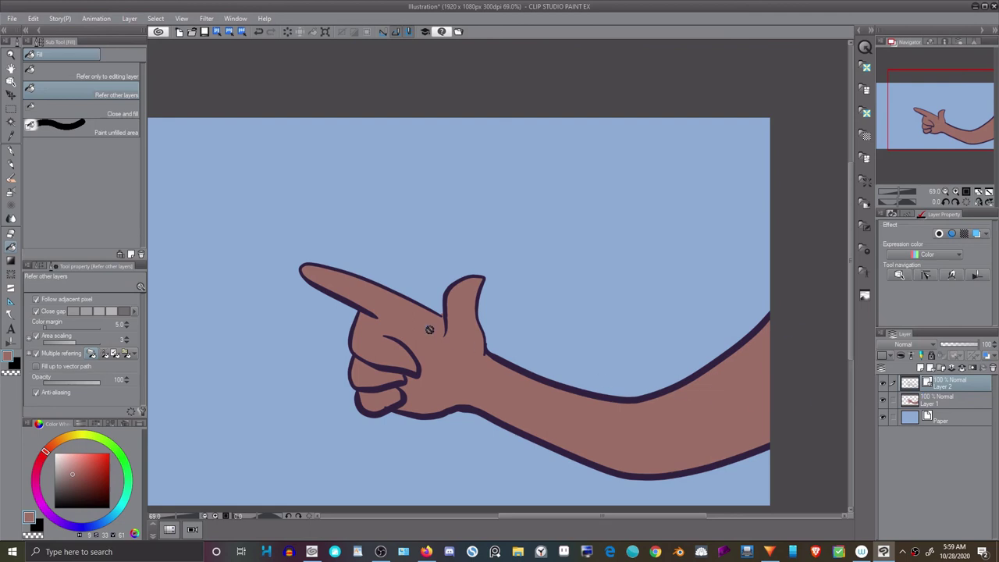
{"action": "left_click", "coordinate": [922, 371]}
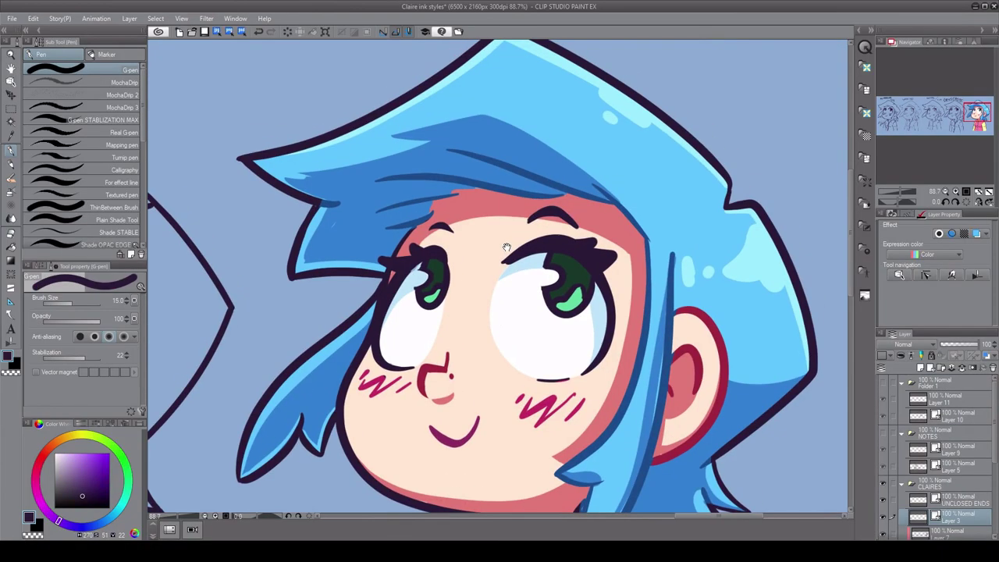
Step: Examine the coloured character's eyes, nose and mouth up close, and inspect the whole figure down to the jacket
{"action": "scroll", "coordinate": [625, 199], "scroll_direction": "down", "scroll_amount": 1}
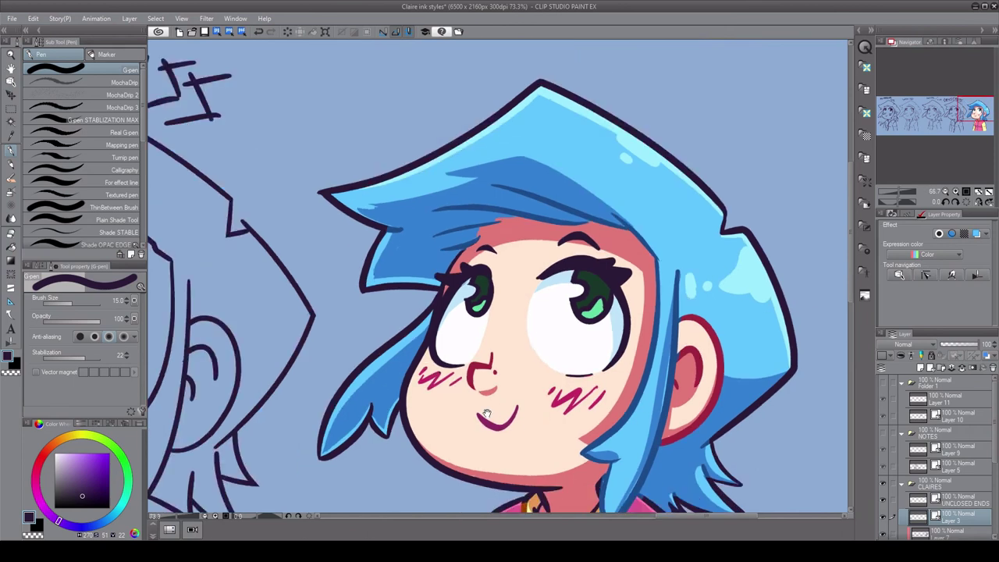
{"action": "scroll", "coordinate": [482, 407], "scroll_direction": "up", "scroll_amount": 3}
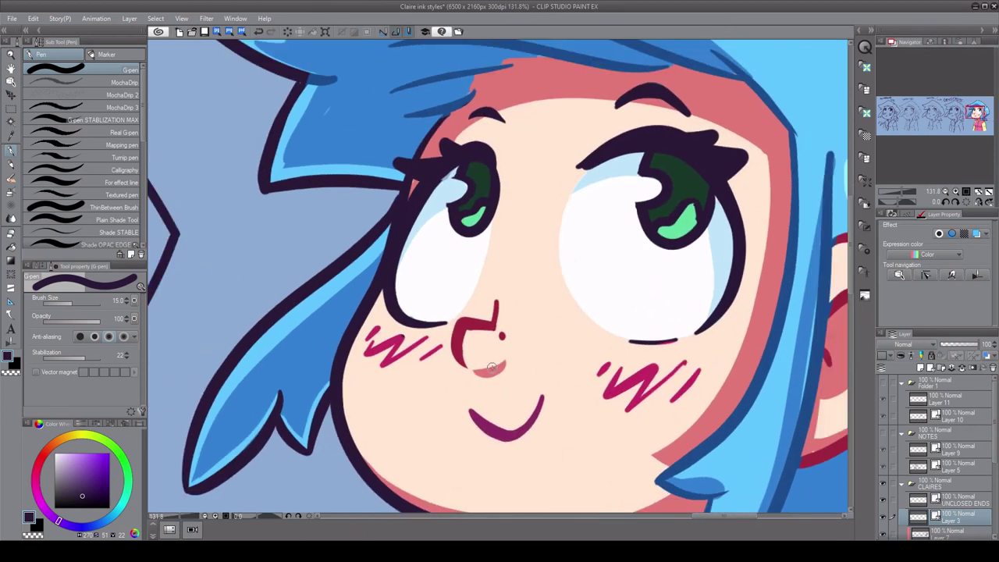
{"action": "scroll", "coordinate": [445, 337], "scroll_direction": "down", "scroll_amount": 5}
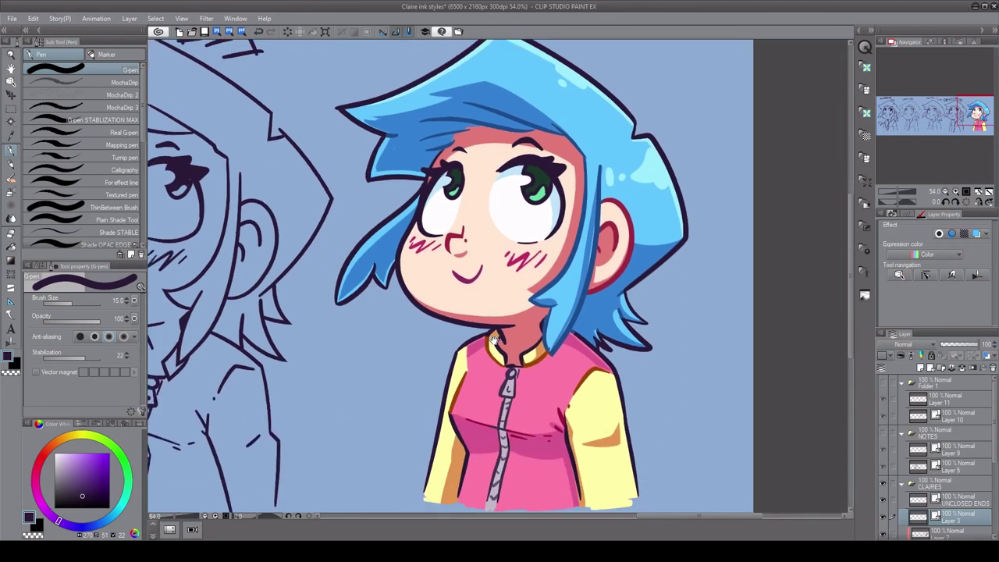
{"action": "left_click_drag", "start_coordinate": [523, 347], "coordinate": [493, 359]}
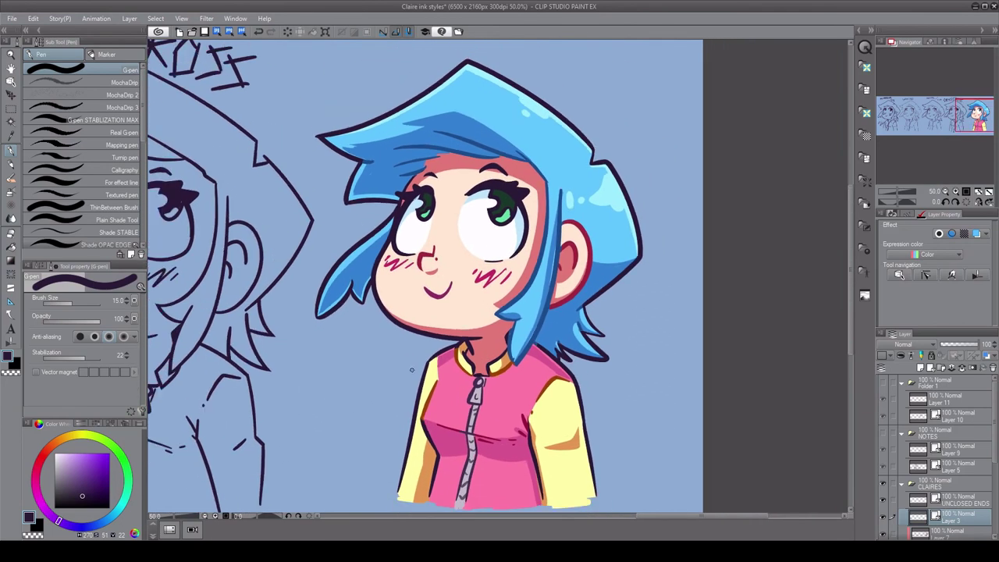